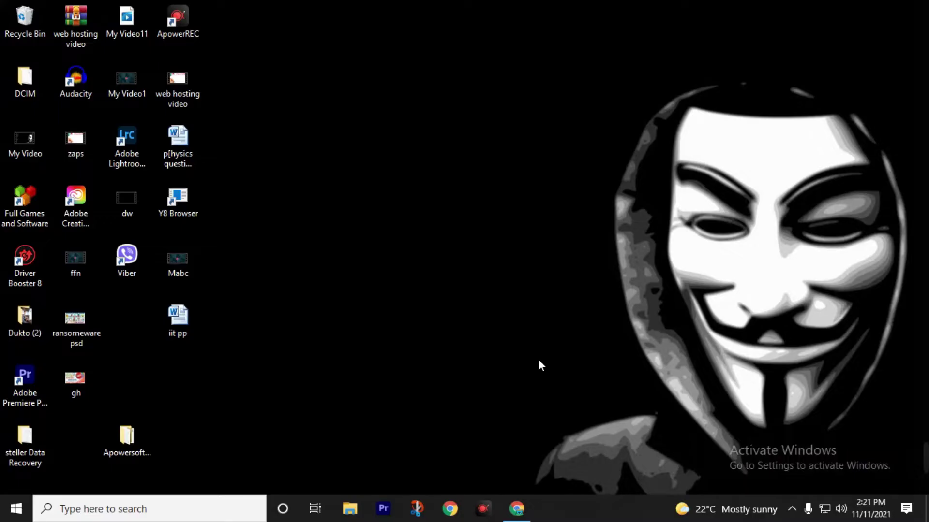
Look over the Tea Lover YouTube channel, the Tea Lover website and the tealover2054 Instagram profile
click(516, 508)
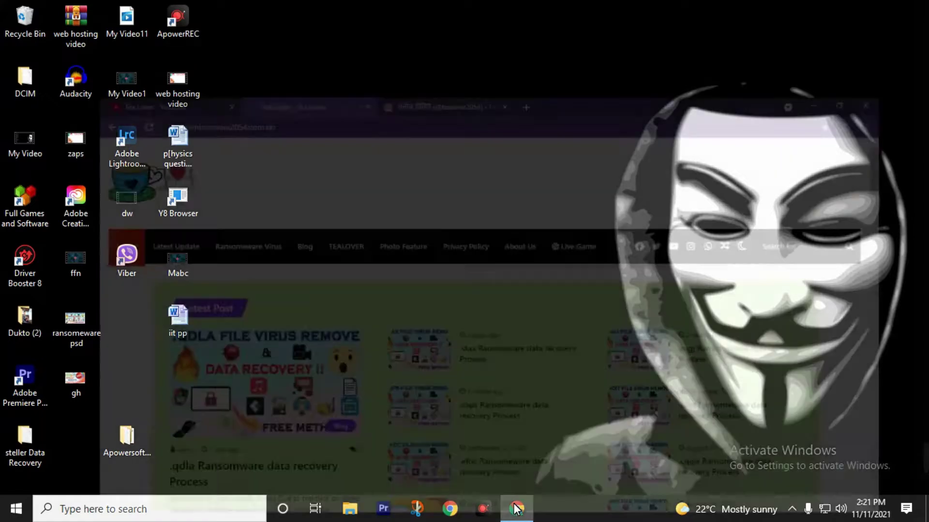
click(92, 11)
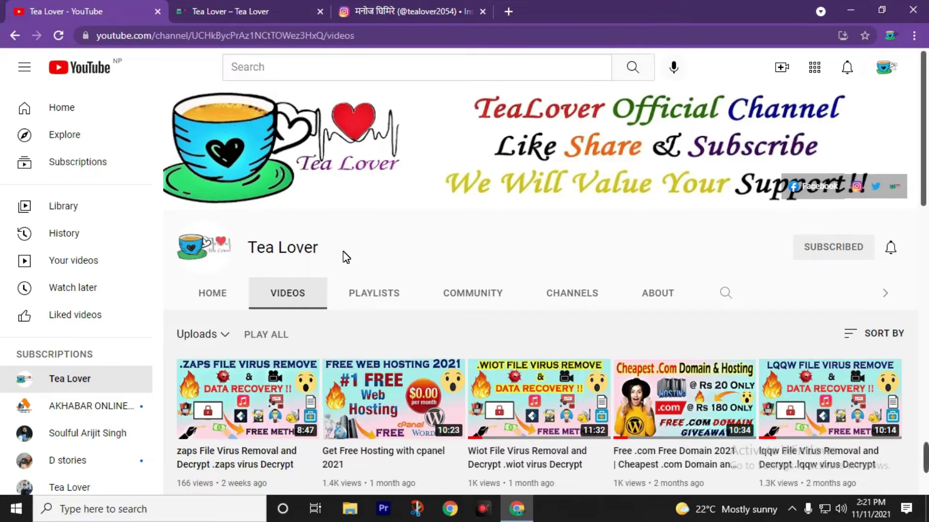
click(387, 10)
key(ctrl+shift+Tab)
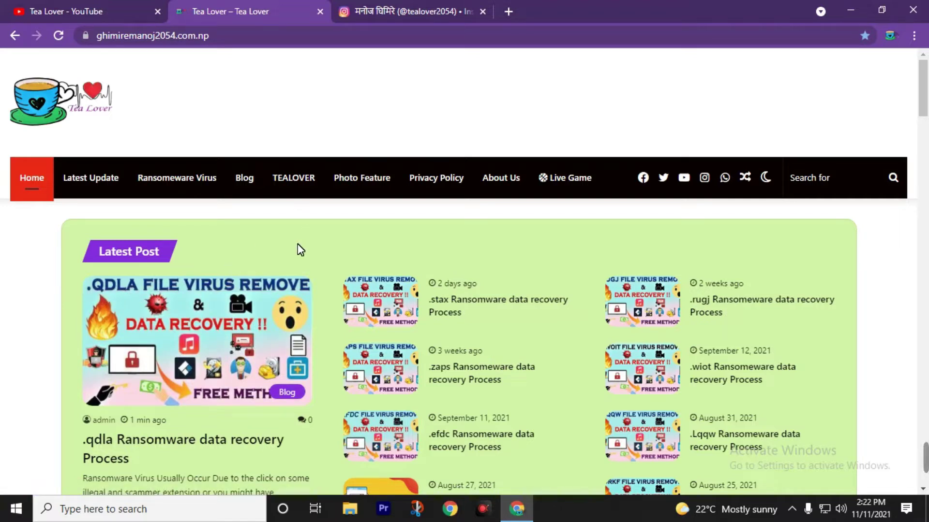
click(135, 4)
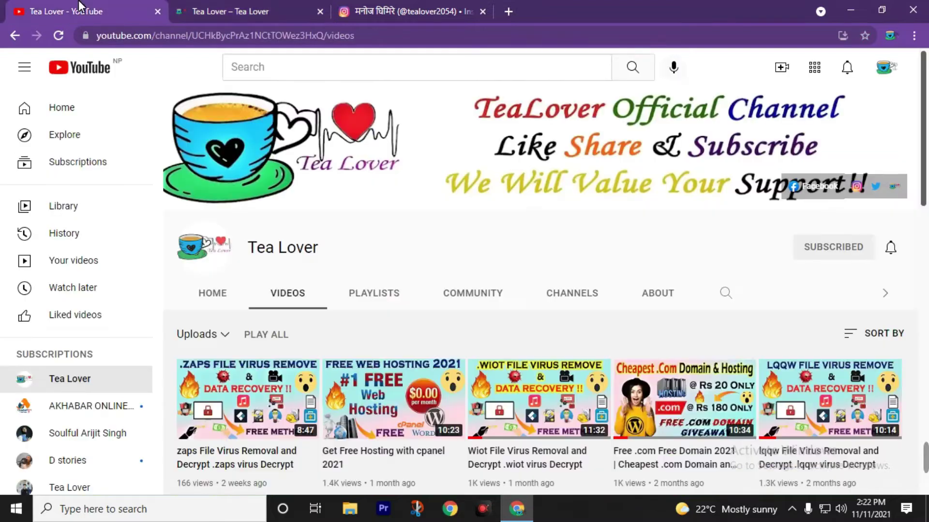
mouse_move(261, 14)
click(400, 5)
scroll(393, 161, down, 8)
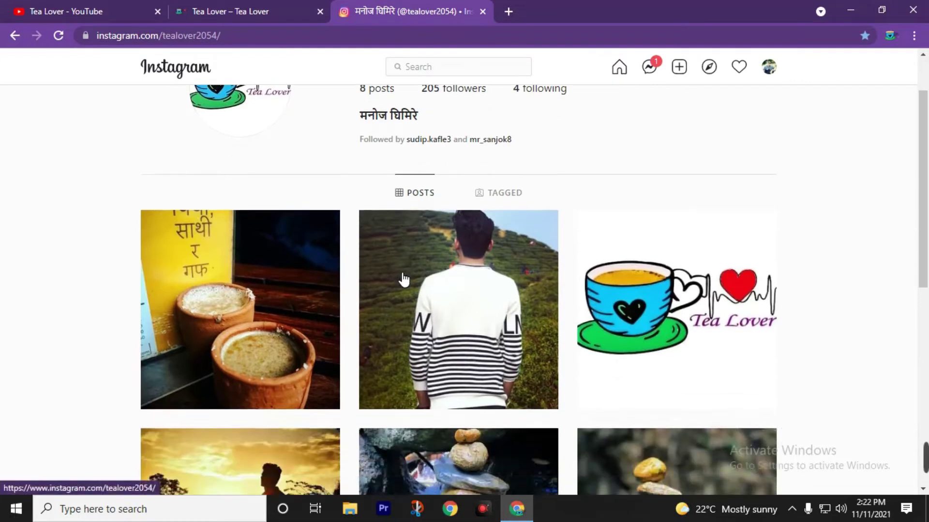
scroll(402, 280, up, 8)
drag(356, 123, 465, 141)
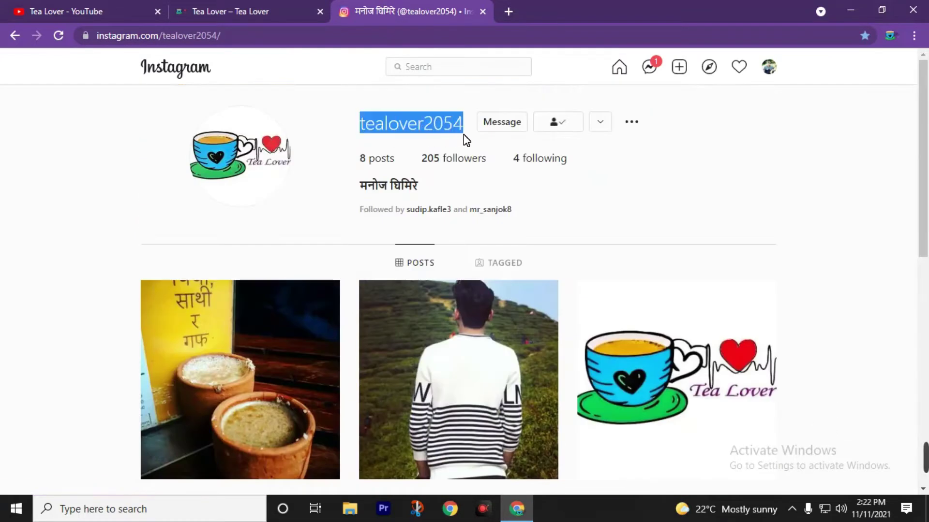
Browse the YouTube channel's uploaded videos and the latest ransomware posts on the Tea Lover website
key(ctrl+1)
scroll(454, 245, down, 2)
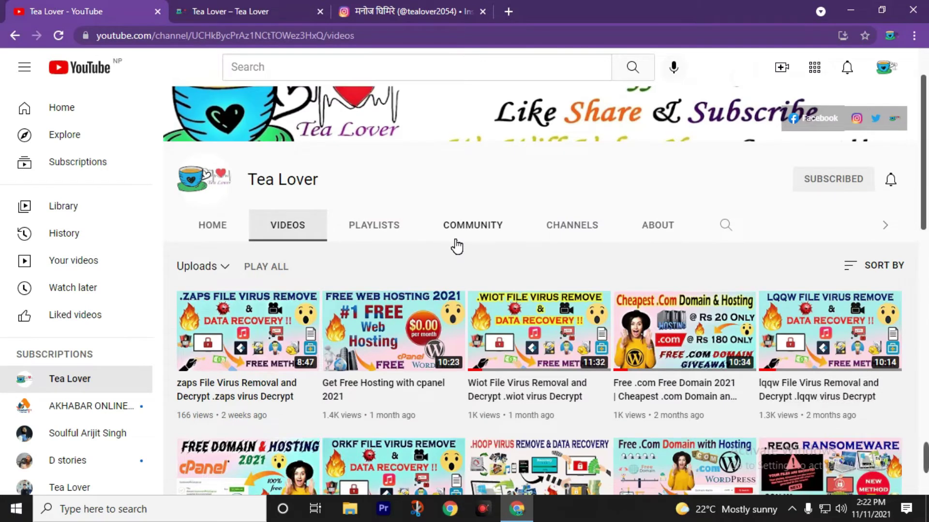
scroll(484, 299, down, 3)
click(220, 11)
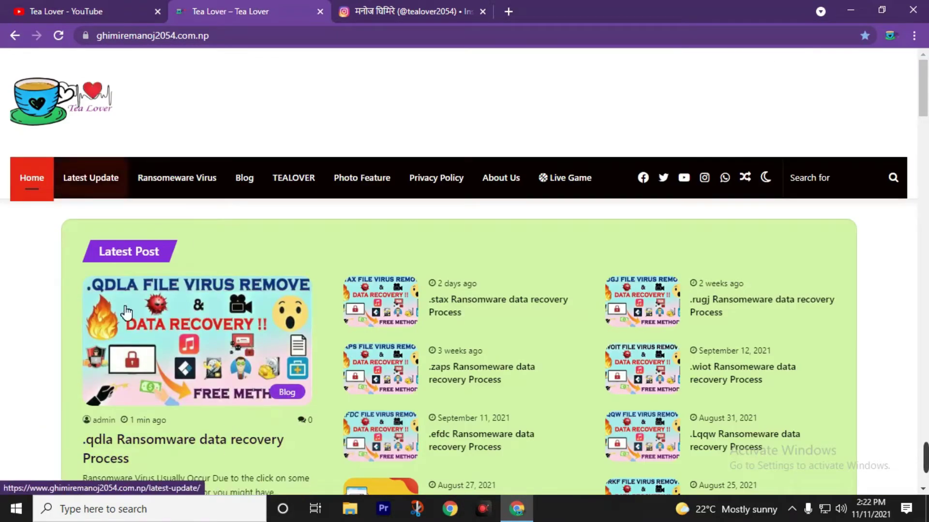
scroll(315, 309, down, 3)
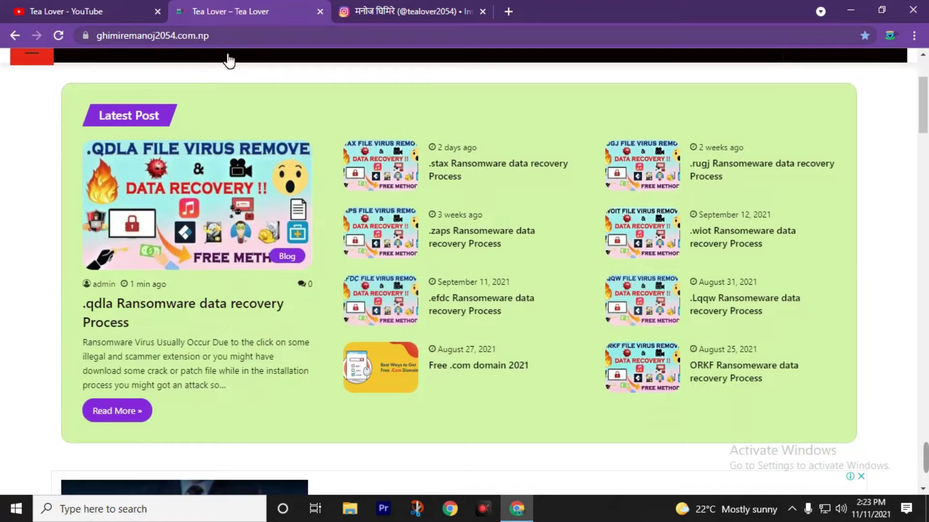
key(ctrl+shift+Tab)
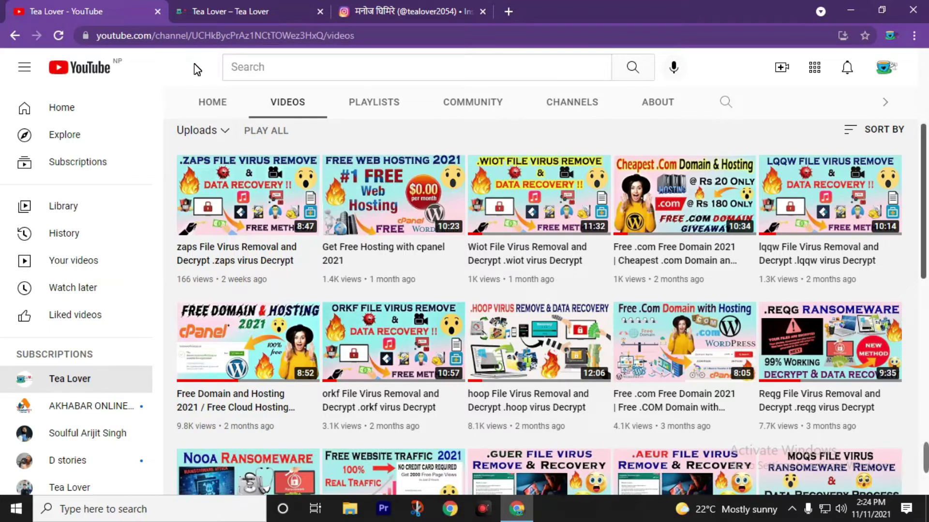
scroll(465, 296, down, 10)
scroll(455, 368, up, 10)
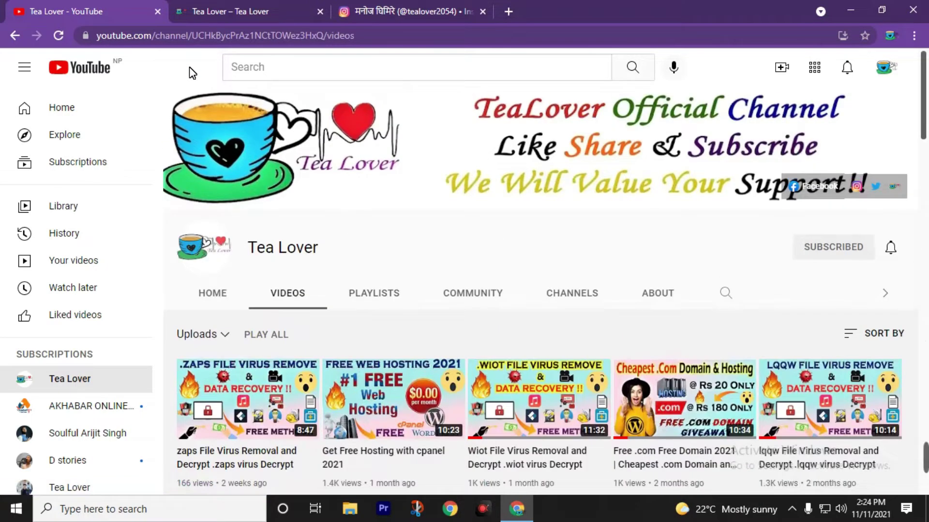
Find the Reset this PC setting in Windows and open its reset options
click(114, 507)
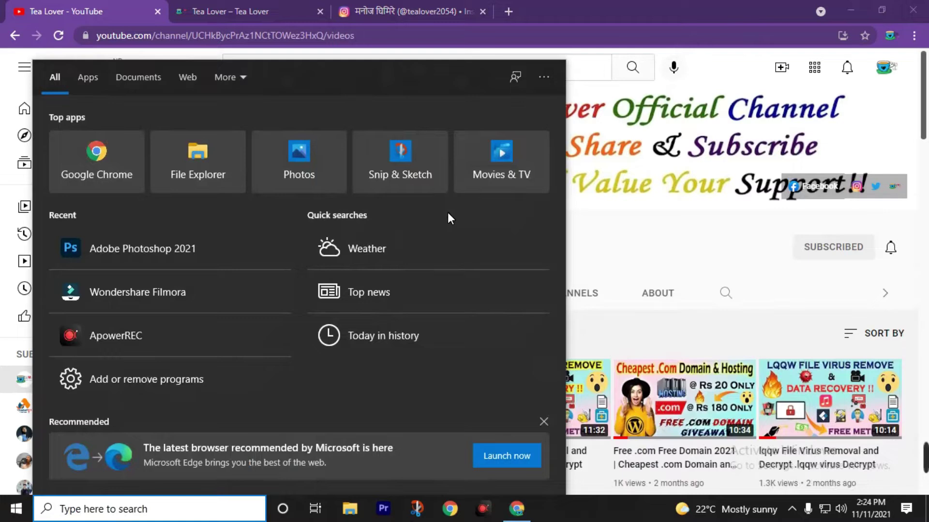
text(res)
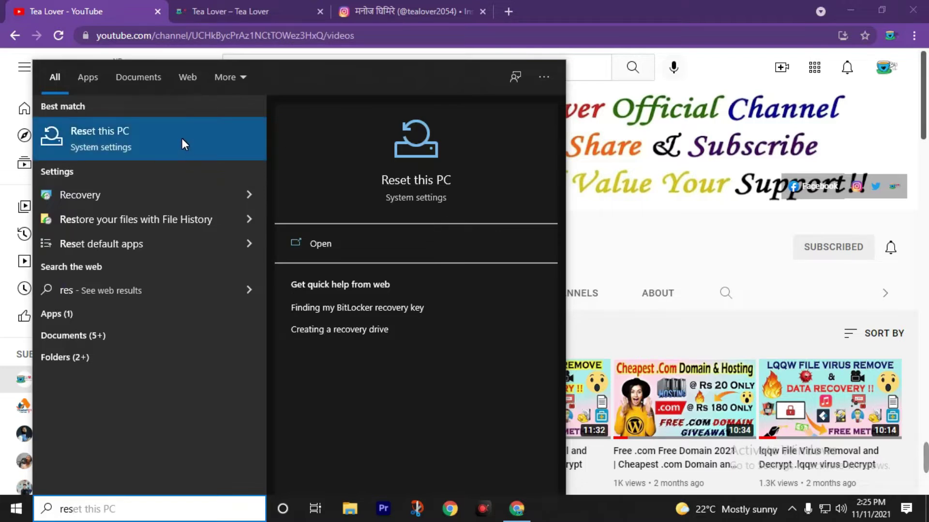
click(100, 138)
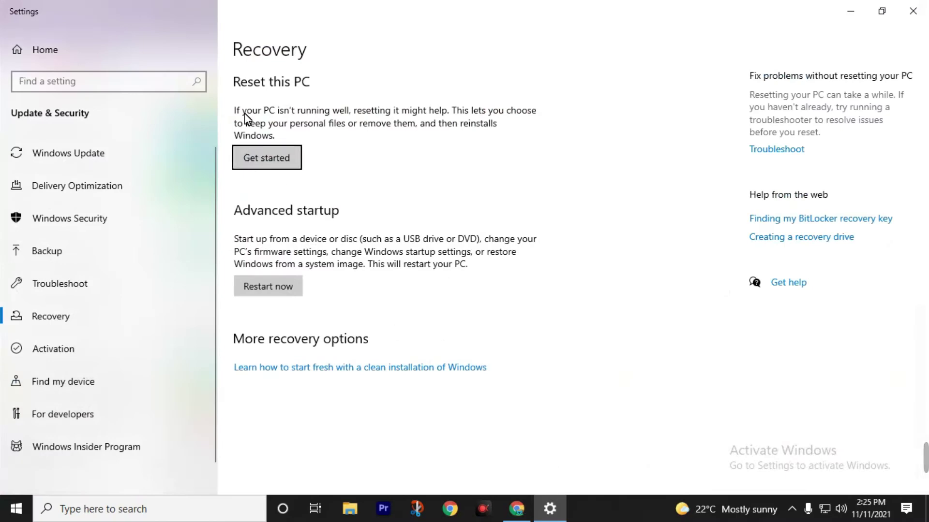
click(266, 158)
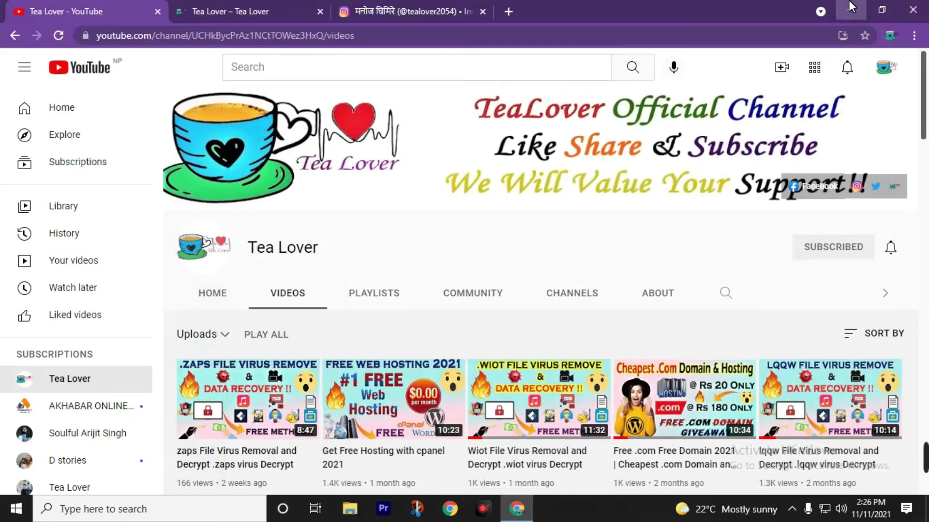
click(849, 1)
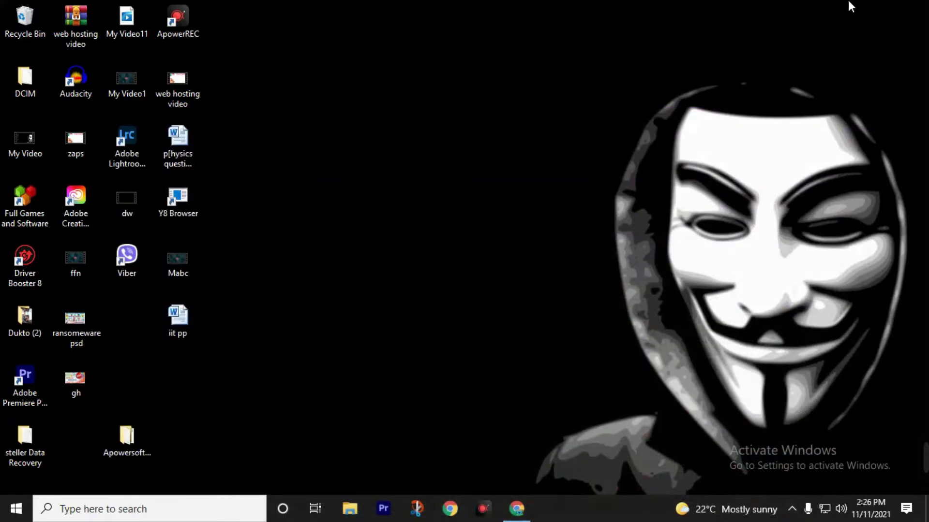
right_click(520, 1)
click(538, 40)
right_click(539, 42)
click(581, 82)
right_click(523, 39)
click(546, 78)
right_click(500, 17)
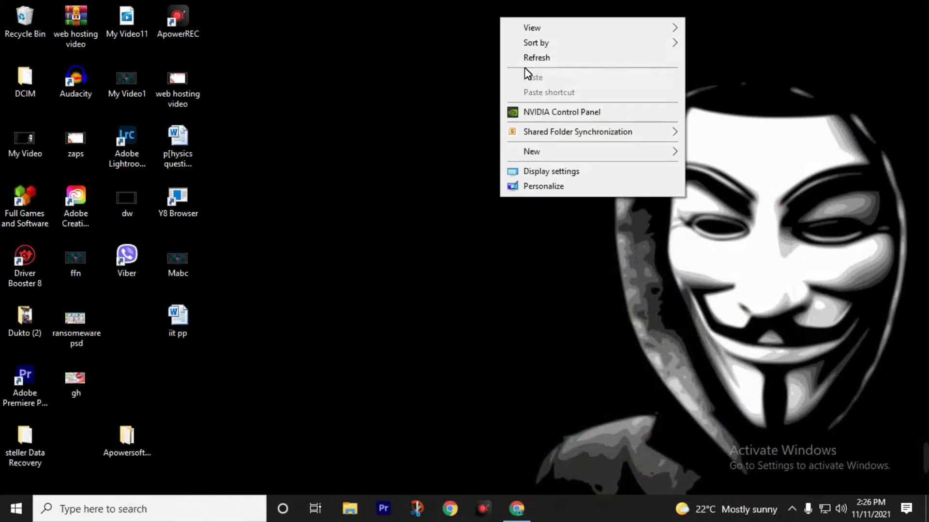
click(524, 58)
right_click(449, 10)
click(481, 53)
right_click(472, 59)
click(500, 102)
right_click(484, 82)
click(516, 126)
right_click(471, 104)
click(515, 144)
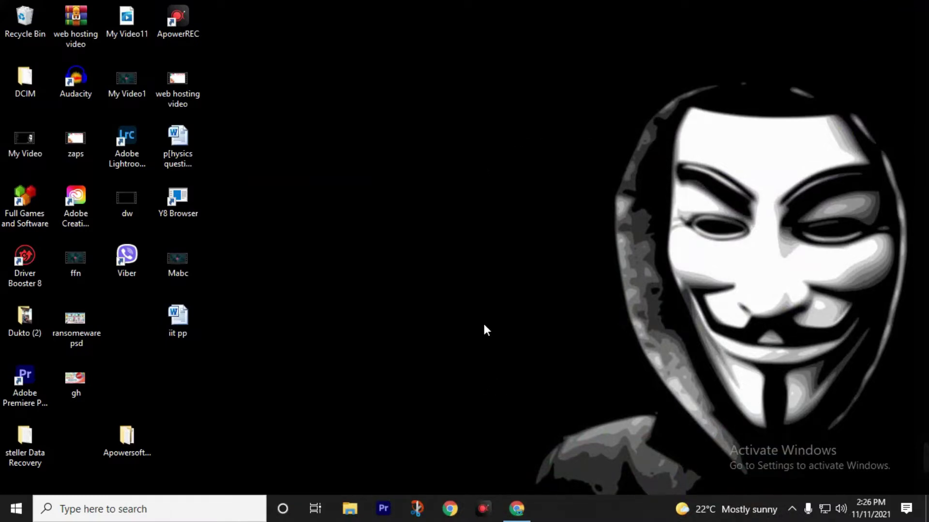
right_click(438, 76)
click(465, 121)
right_click(467, 111)
click(496, 153)
Return to the Tea Lover website and open the ".qdla Ransomware data recovery Process" article from the Ransomeware Virus category
click(516, 508)
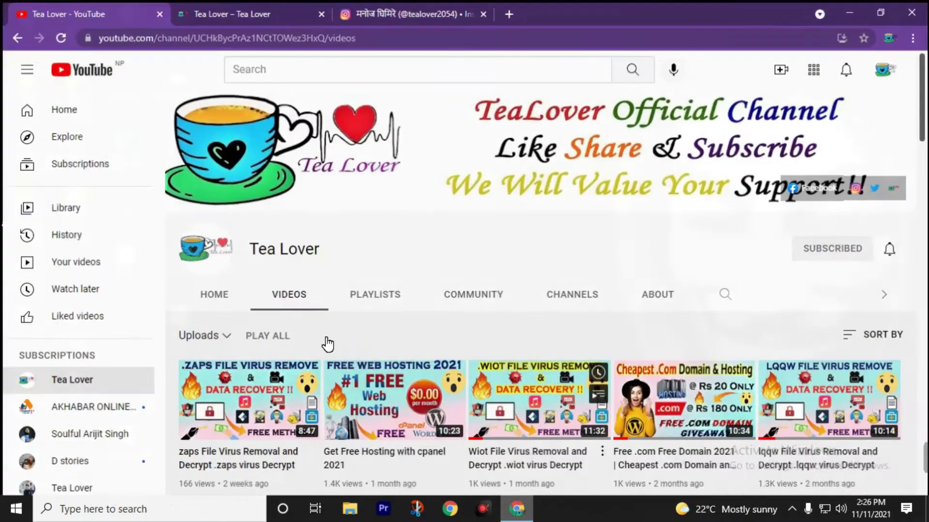
click(195, 1)
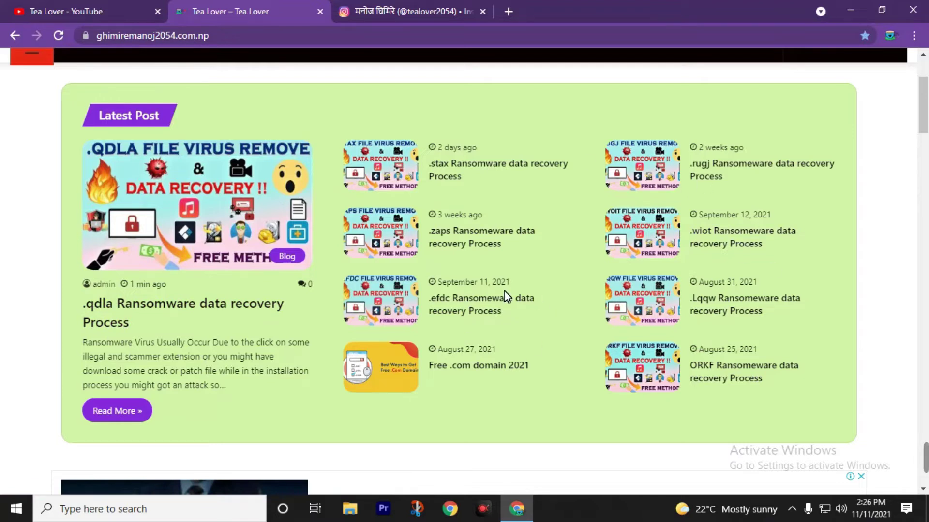
scroll(435, 335, up, 3)
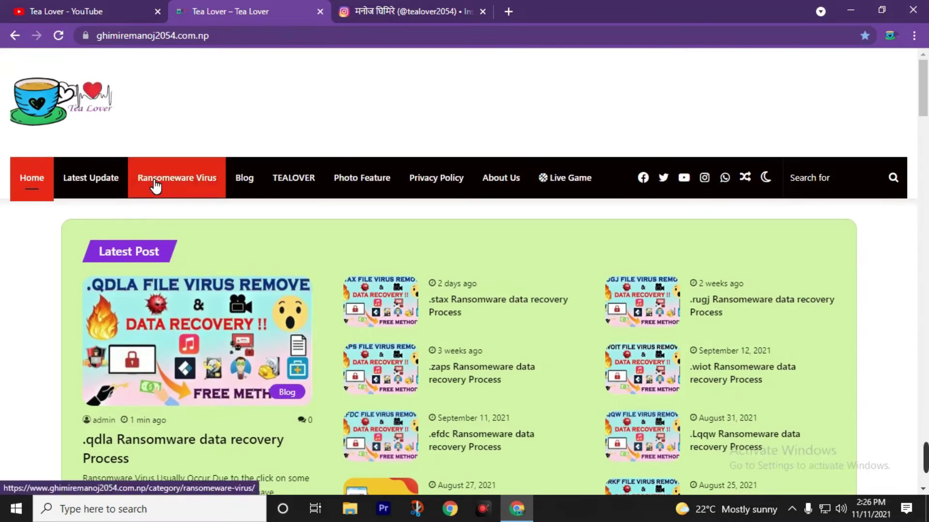
click(156, 185)
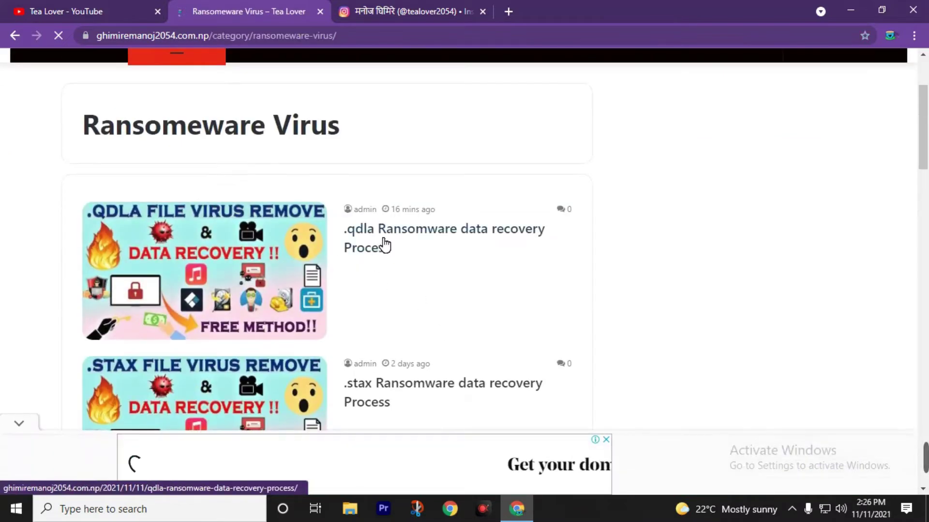
click(382, 235)
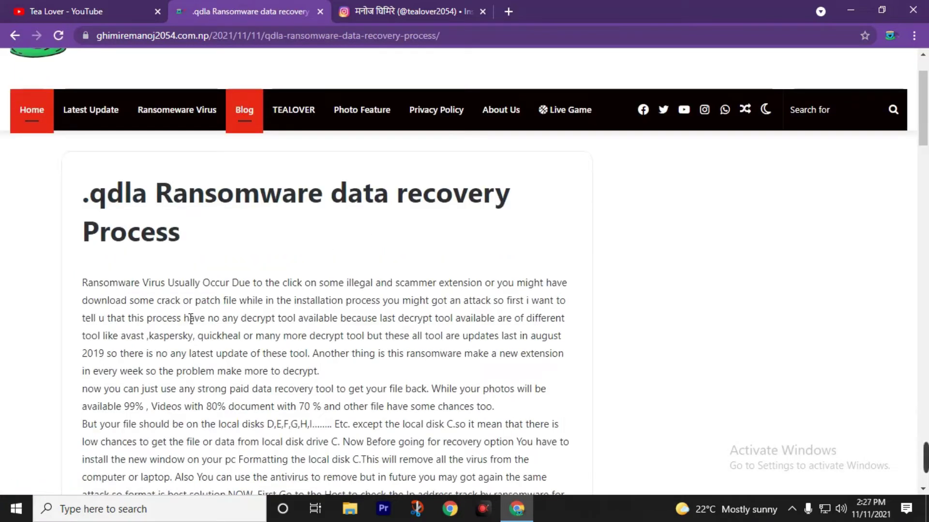
Follow the article's download link to Google Drive and download steller Data Recovery.rar despite the missing virus scan
scroll(196, 314, down, 5)
scroll(193, 308, down, 8)
scroll(194, 312, up, 2)
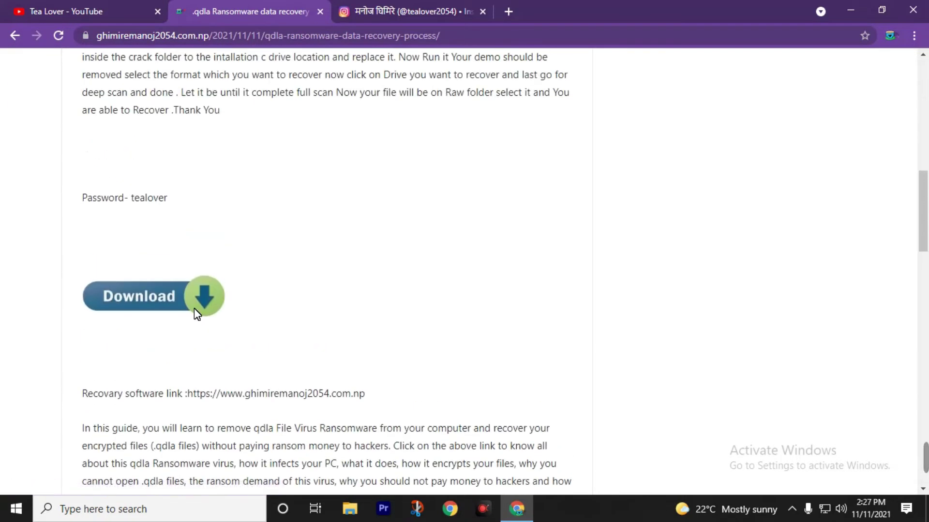
click(147, 301)
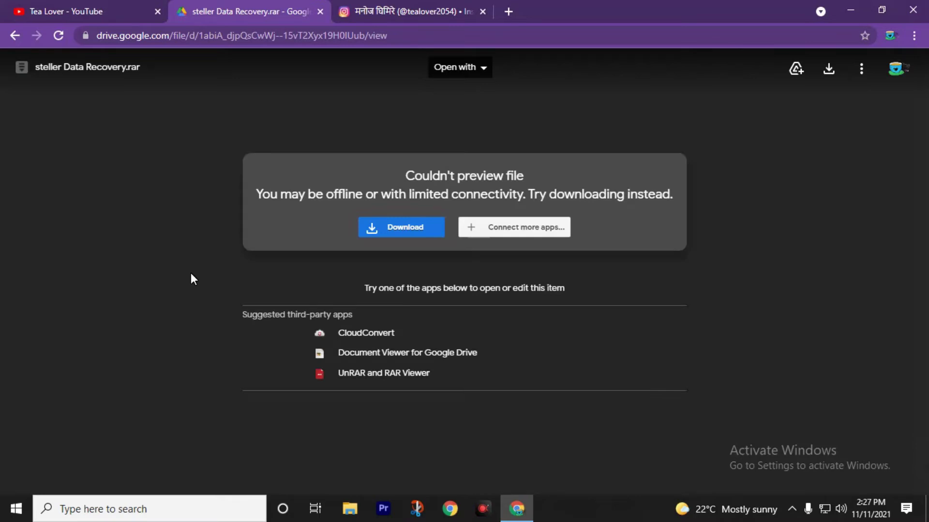
click(405, 230)
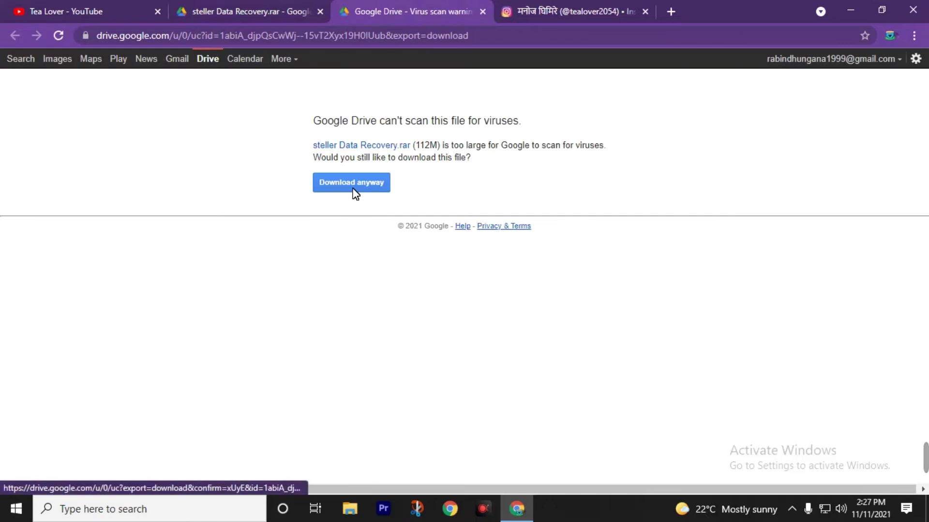
click(349, 190)
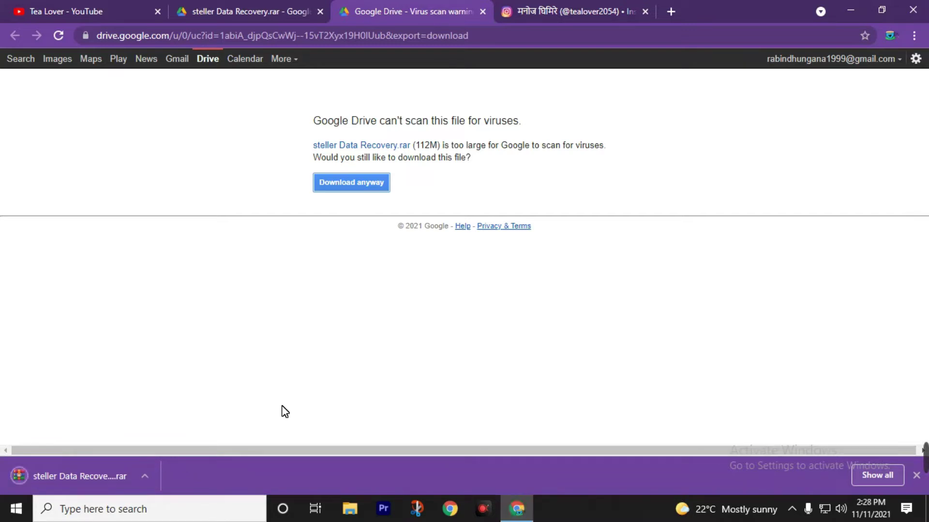
Locate the downloaded archive in the Downloads folder and extract it to "steller Data Recovery (2)"
click(143, 481)
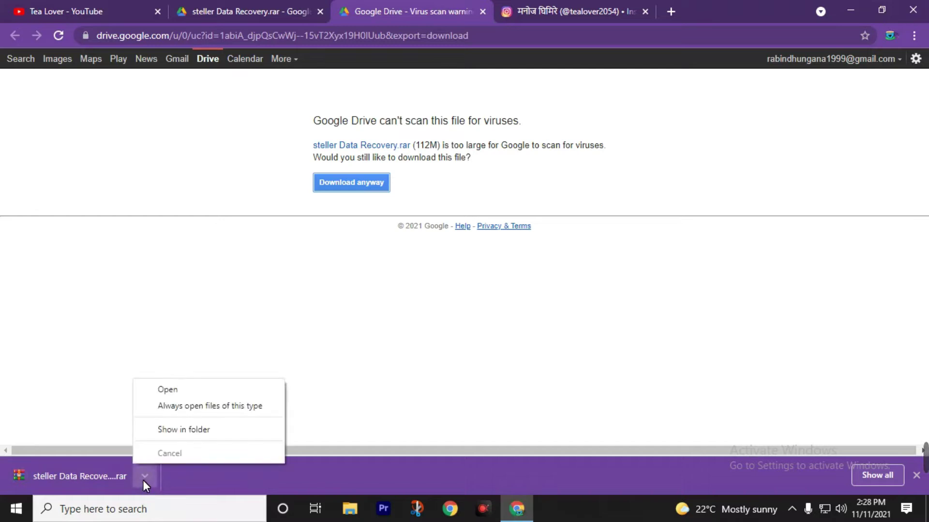
click(183, 431)
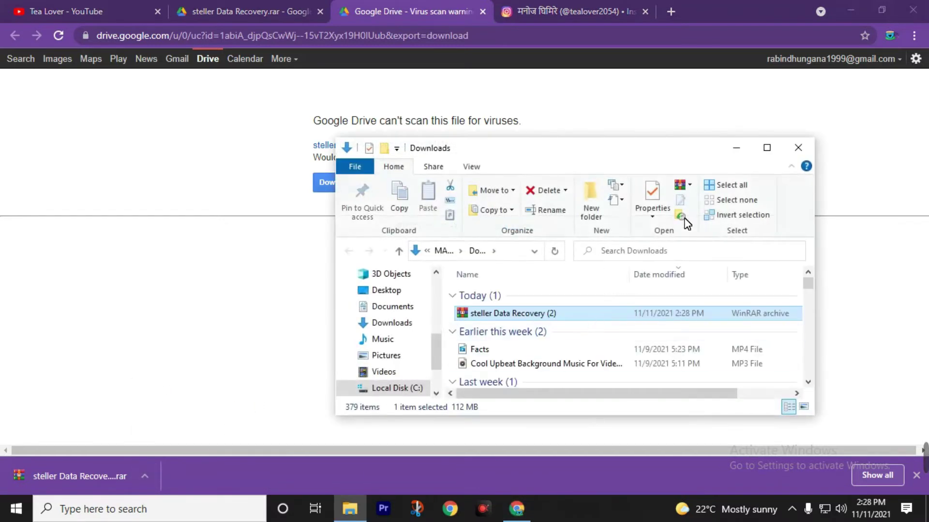
click(766, 147)
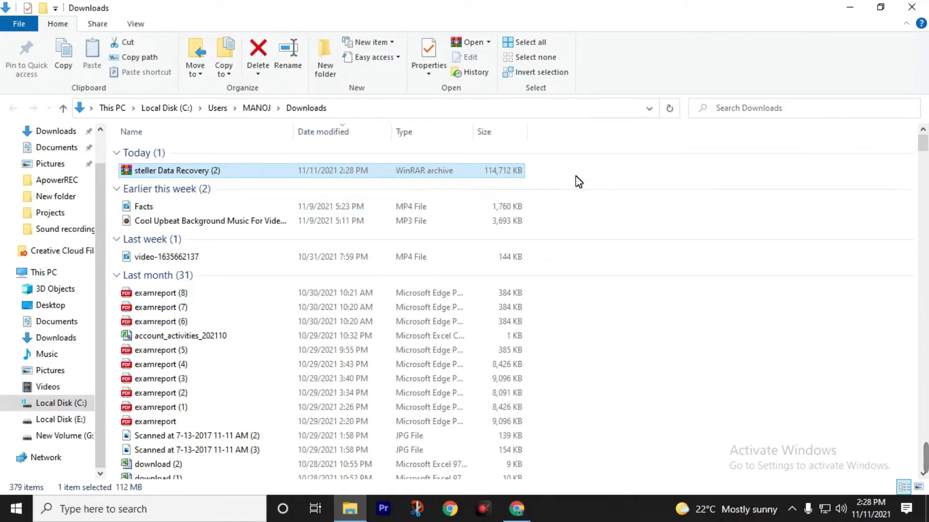
right_click(226, 175)
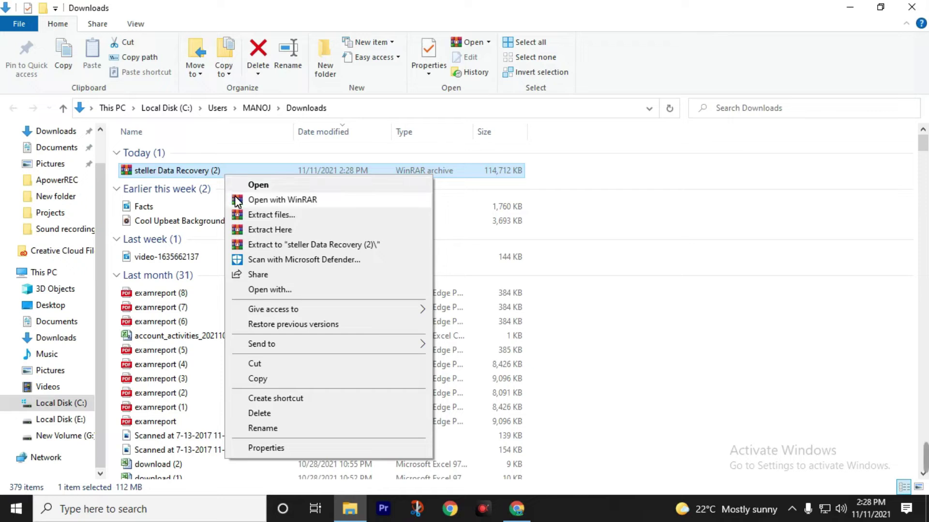
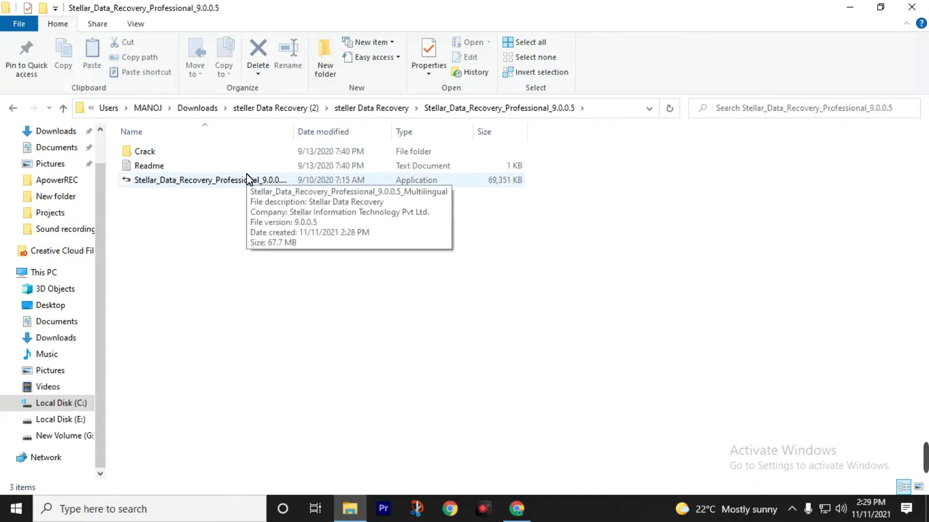
Run the Stellar Data Recovery Professional 9.0.0.5 installer in English and accept the license agreement
double_click(162, 184)
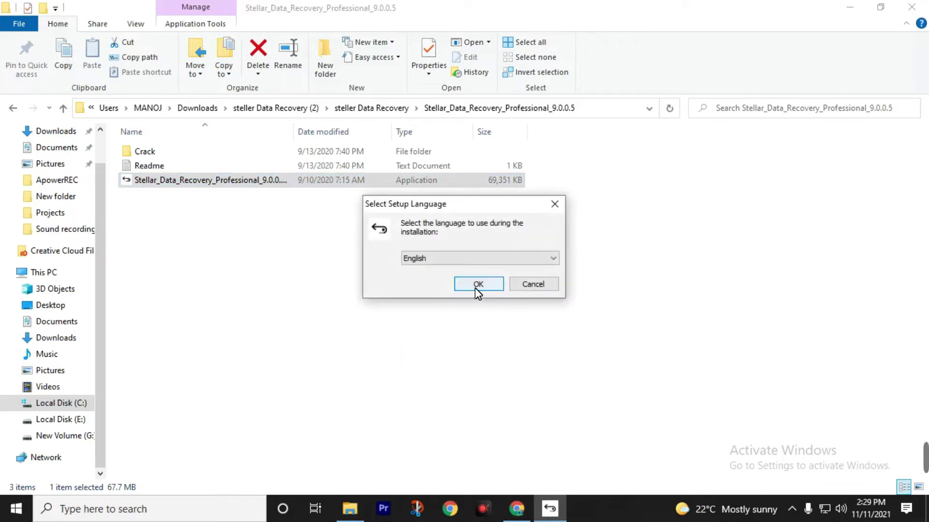
click(478, 286)
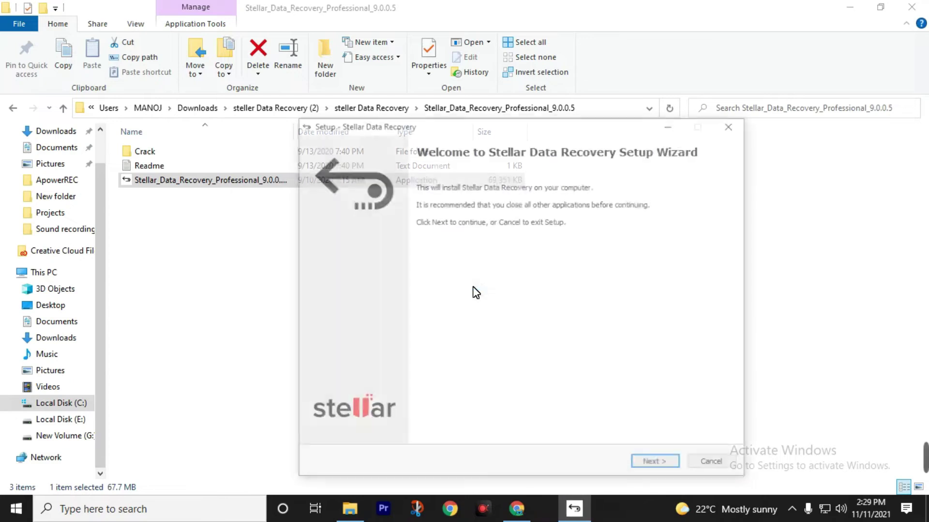
click(643, 460)
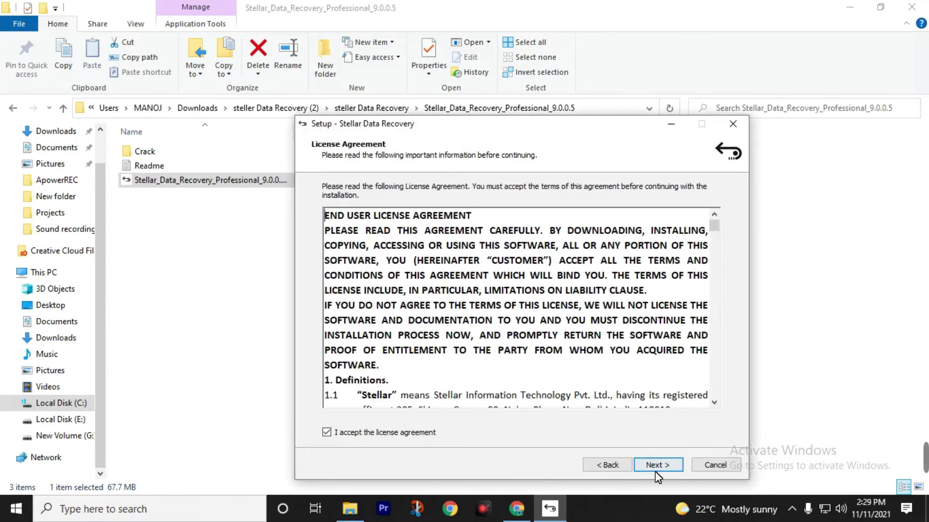
click(657, 466)
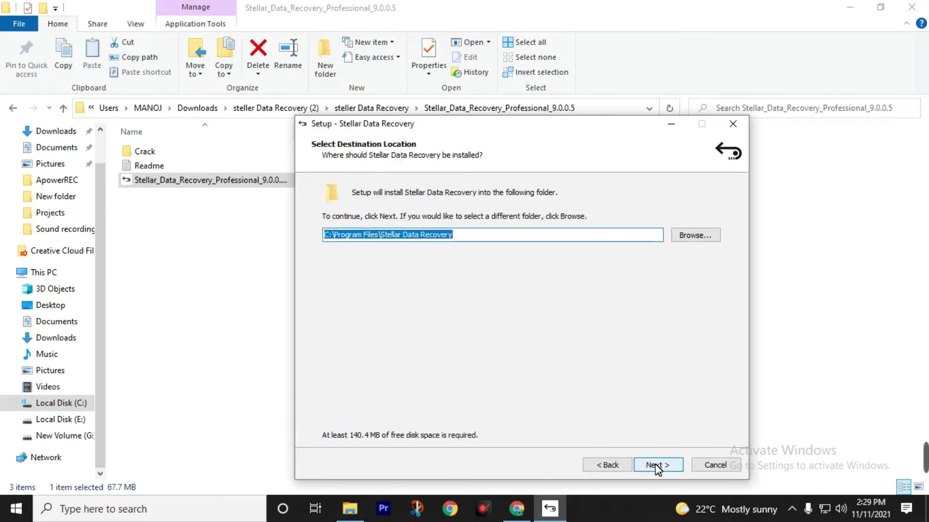
Install Stellar Data Recovery in the default Program Files folder with a desktop icon, and finish setup with the program launching
click(657, 465)
click(657, 466)
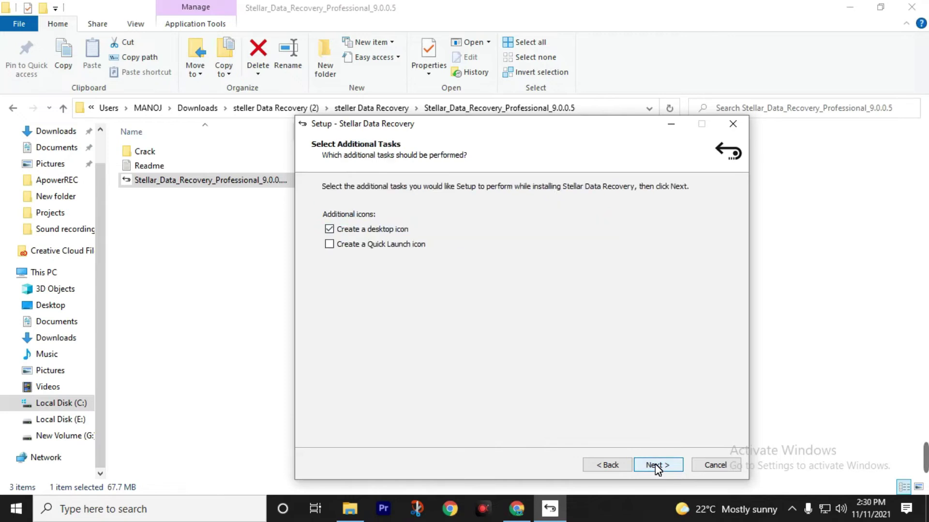
click(657, 465)
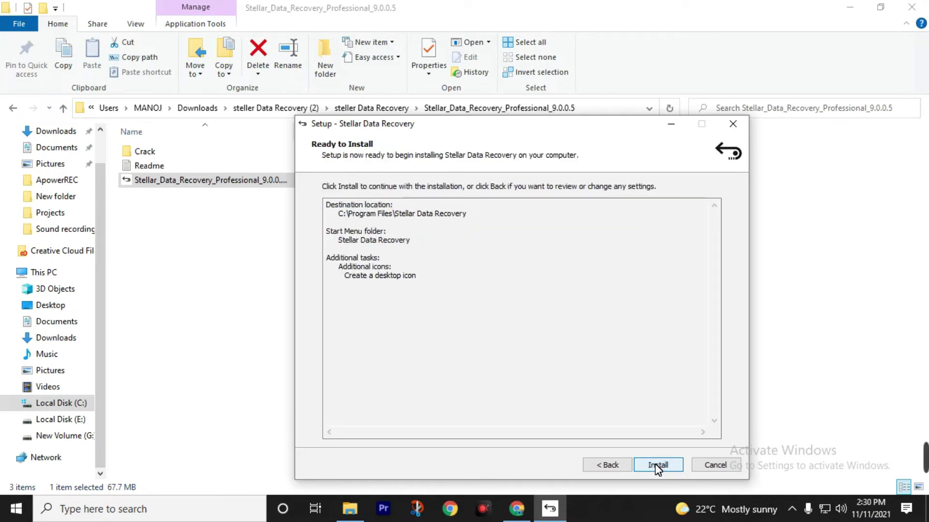
click(656, 465)
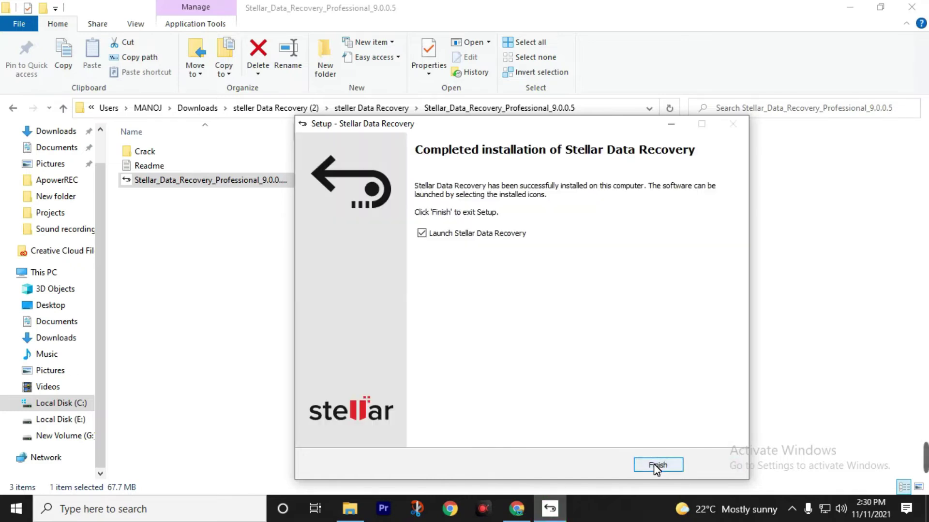
click(657, 465)
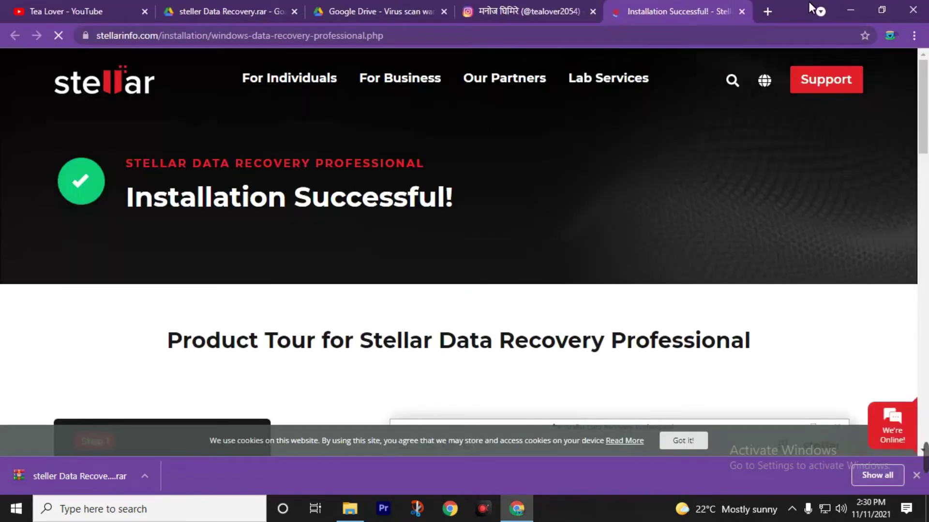
Minimize the browser's installation page and slightly reposition the Stellar Data Recovery Professional window
click(849, 10)
click(851, 13)
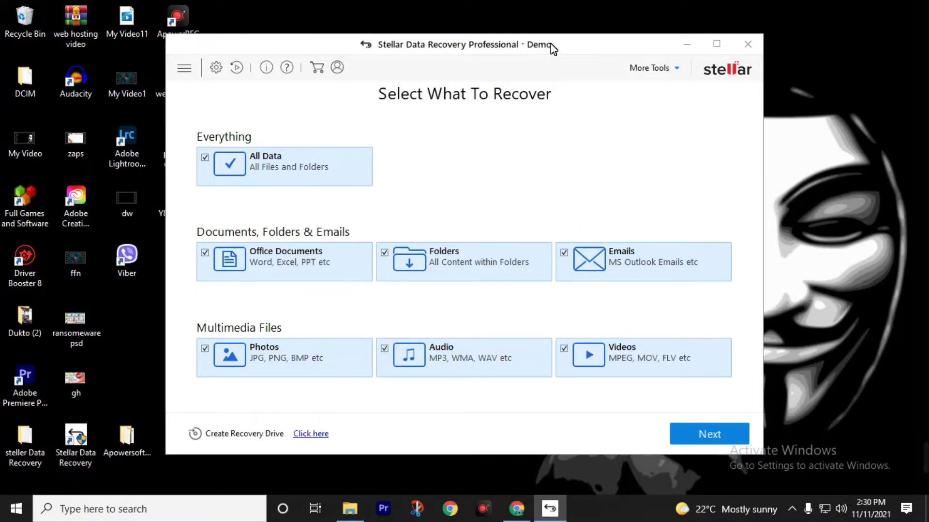
drag(558, 51, 552, 52)
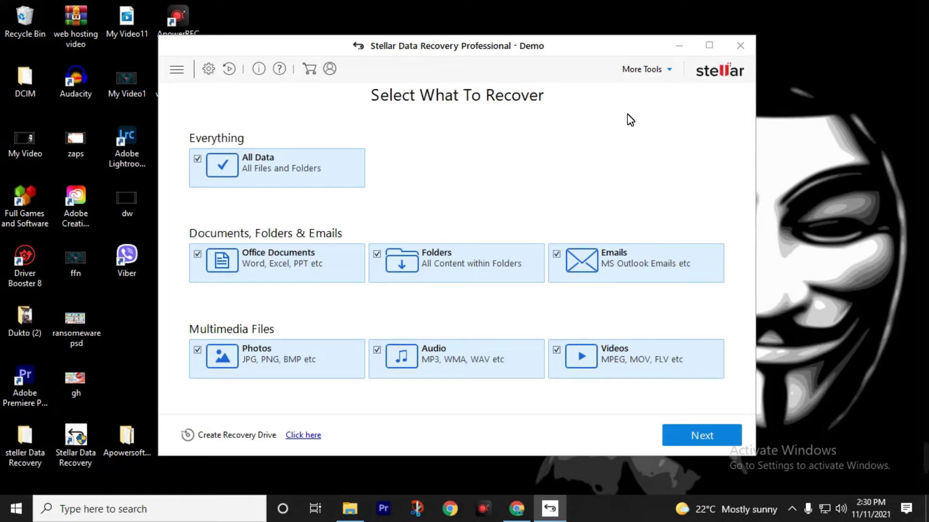
click(679, 45)
right_click(544, 112)
click(579, 152)
right_click(560, 128)
click(581, 167)
right_click(565, 143)
click(591, 185)
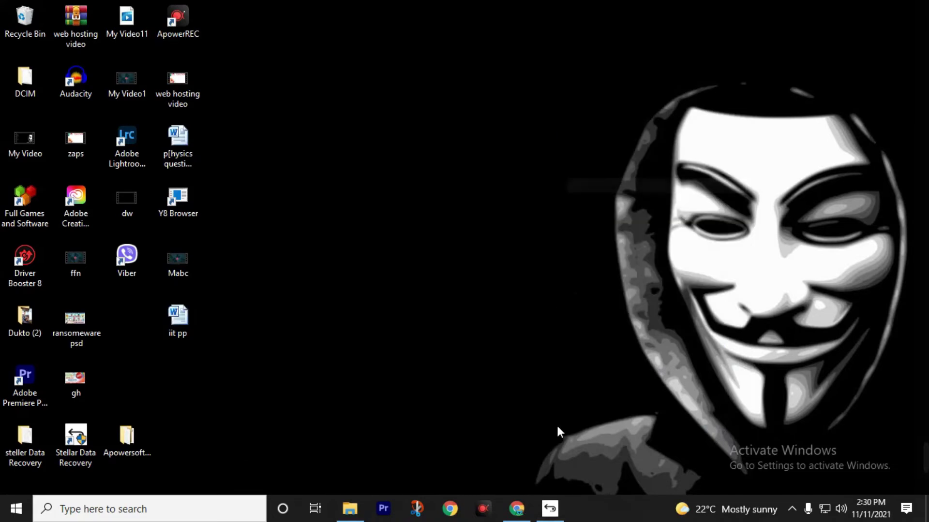
click(550, 509)
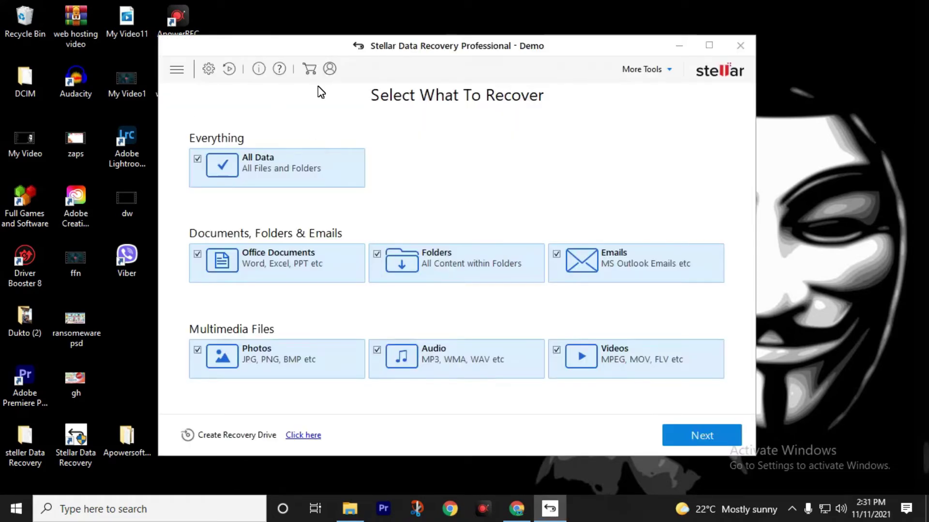
click(680, 48)
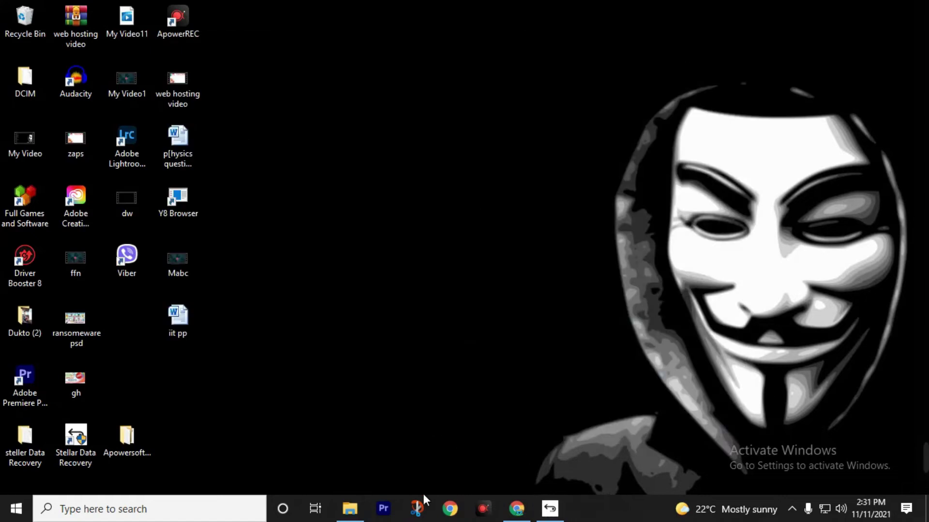
Switch to File Explorer and open the x64 folder inside the extracted package's Crack folder
click(349, 508)
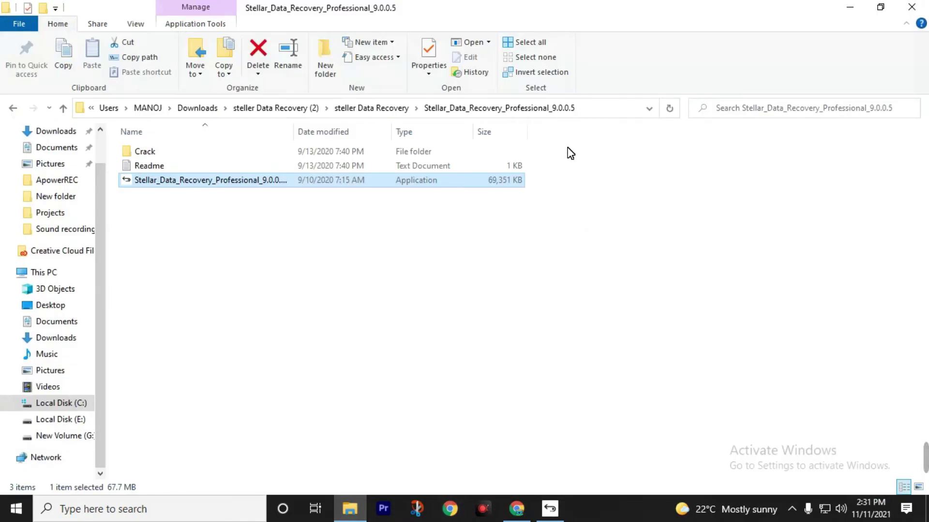
double_click(152, 152)
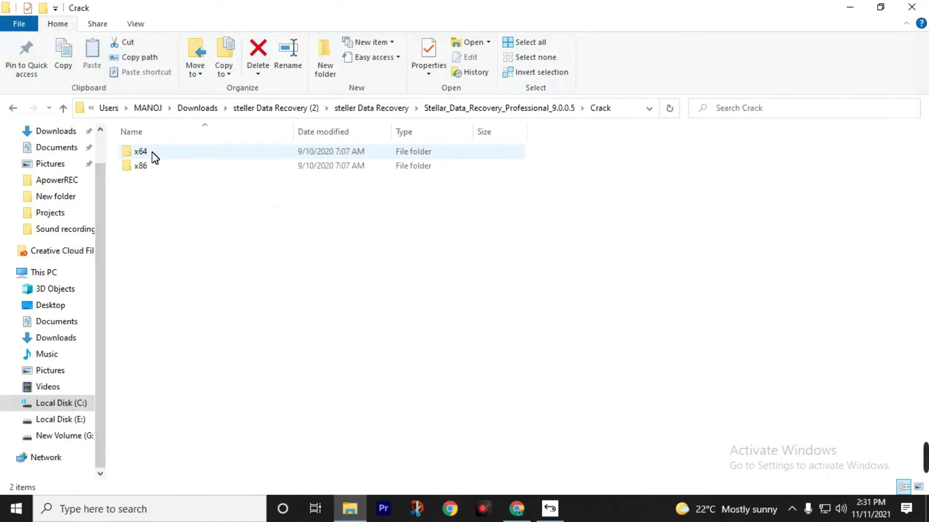
double_click(243, 154)
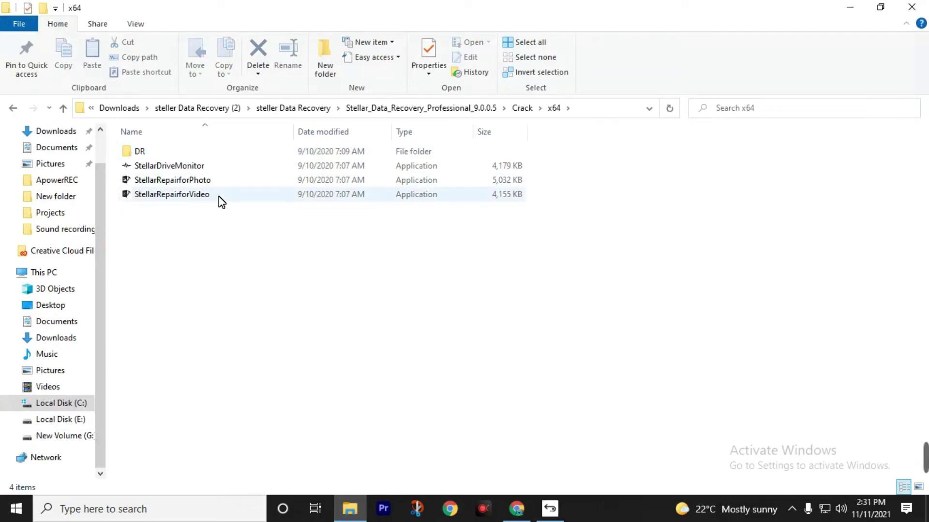
drag(226, 234, 221, 188)
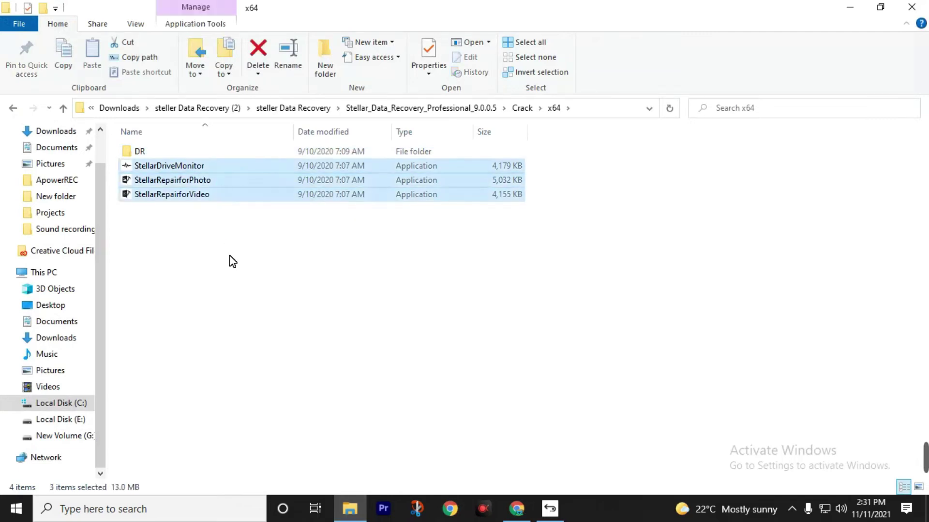
click(197, 202)
Put the StellarDataRecovery application from the DR subfolder into the parent x64 folder
double_click(175, 153)
click(175, 154)
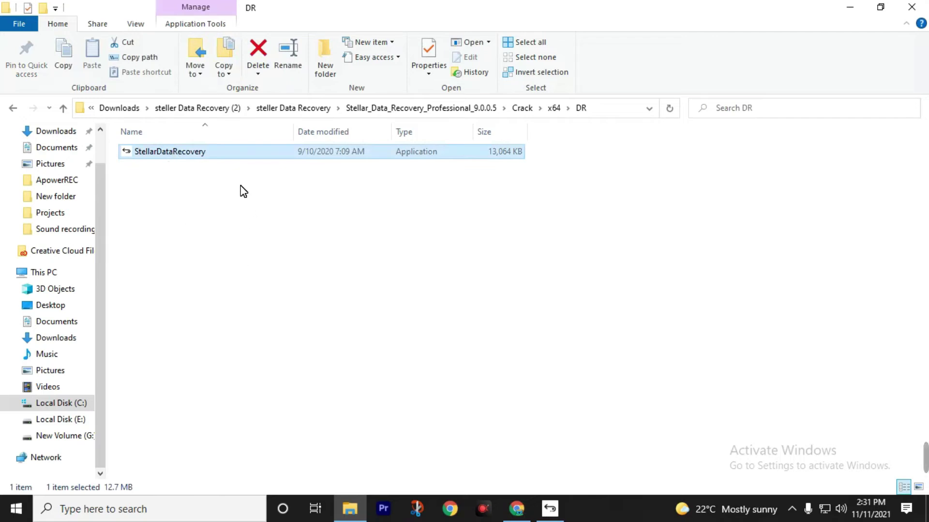
right_click(231, 153)
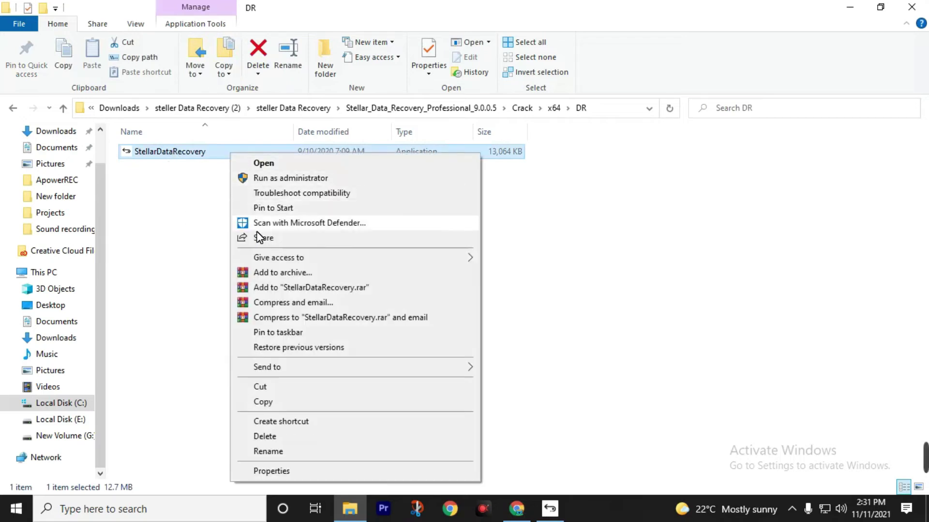
click(262, 398)
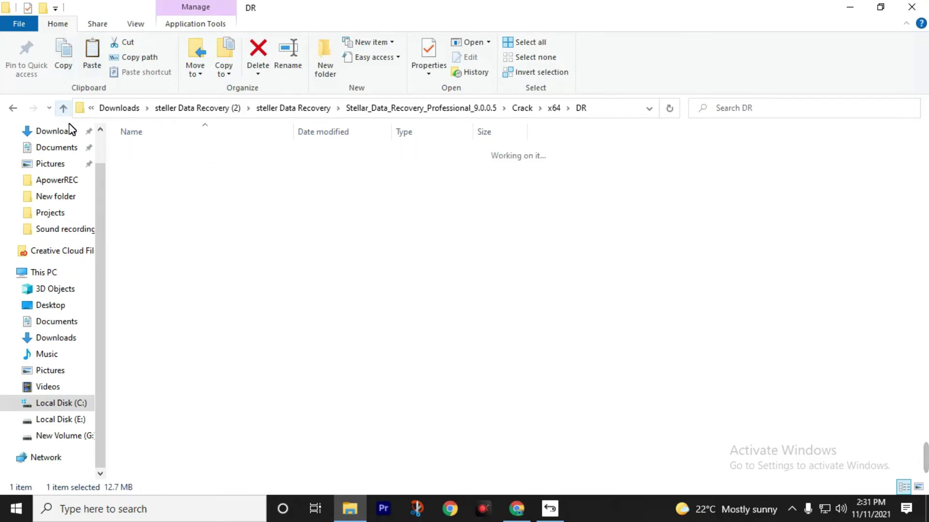
click(63, 108)
key(ctrl+v)
click(176, 234)
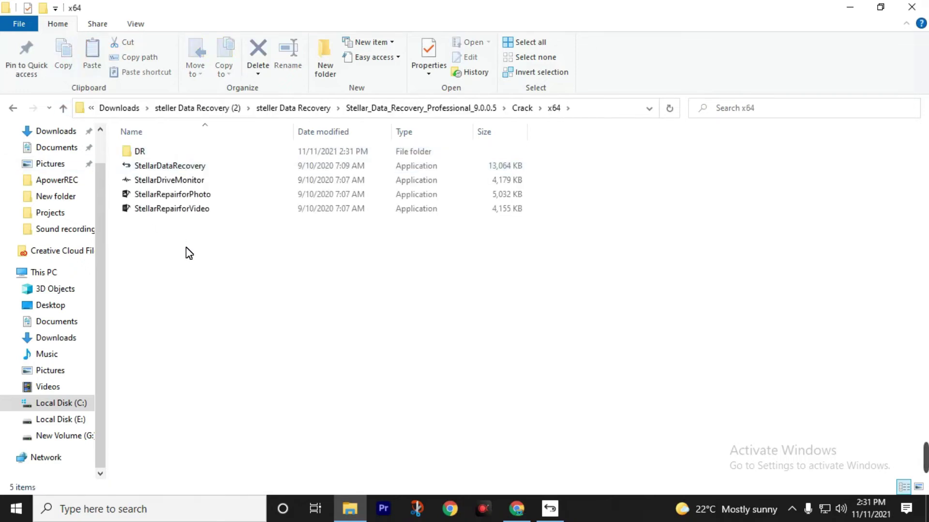
Copy the four Stellar applications in the x64 folder to the clipboard and minimize File Explorer
drag(191, 254, 195, 170)
right_click(196, 169)
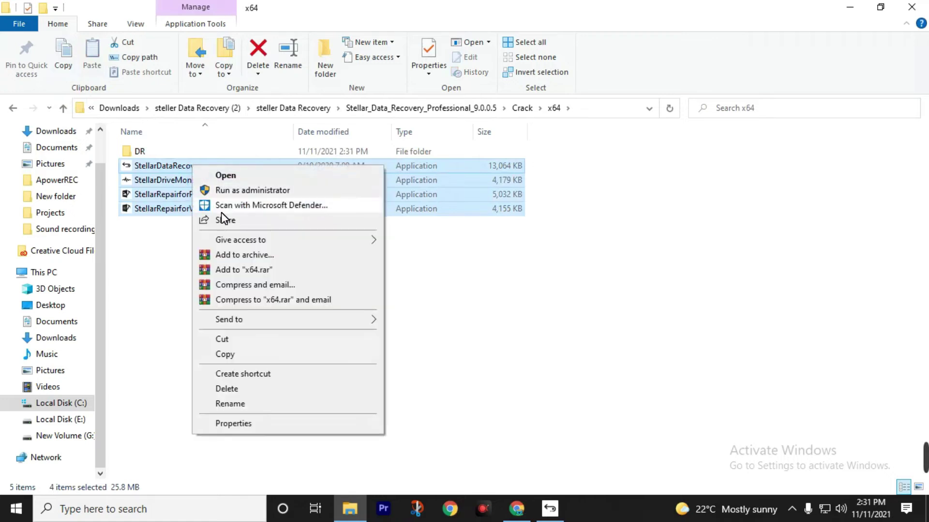
click(238, 356)
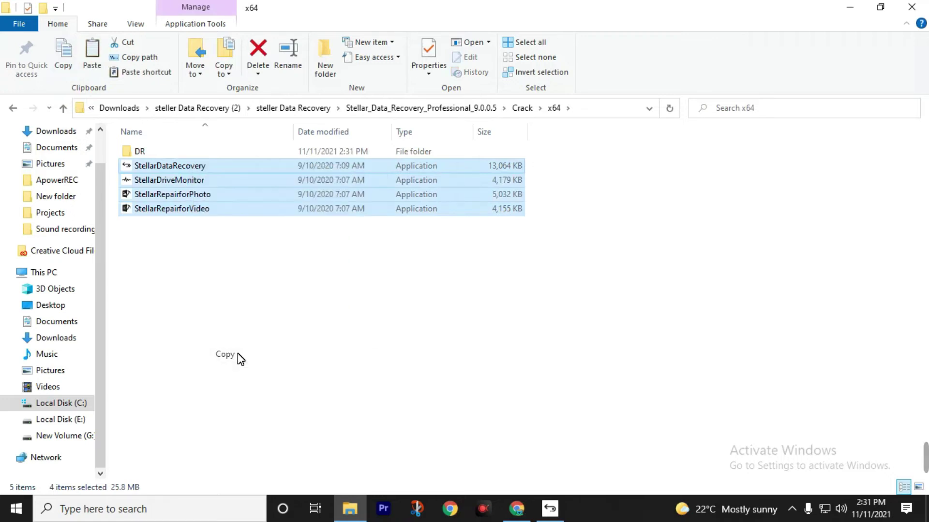
click(850, 7)
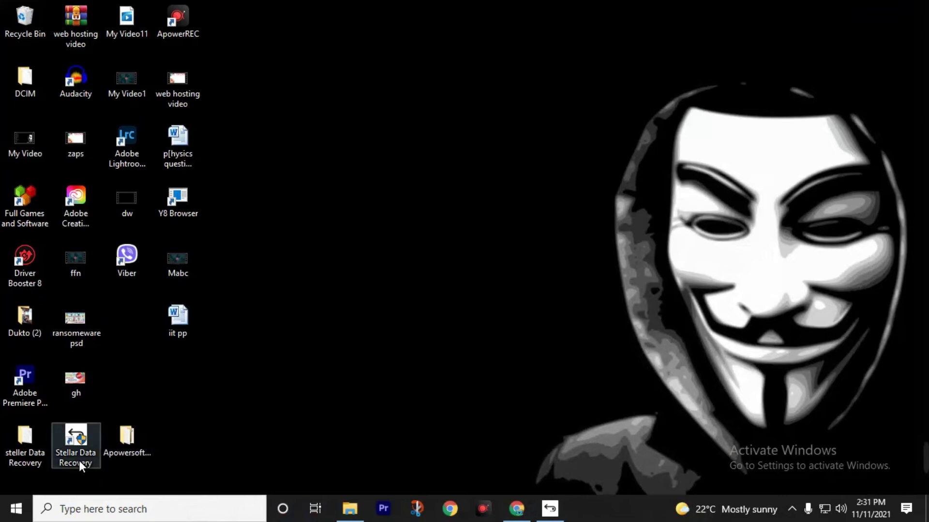
Open the Stellar Data Recovery desktop shortcut's file location, paste the copied applications there, replacing the existing StellarDataRecovery.exe, and close the folder
right_click(76, 445)
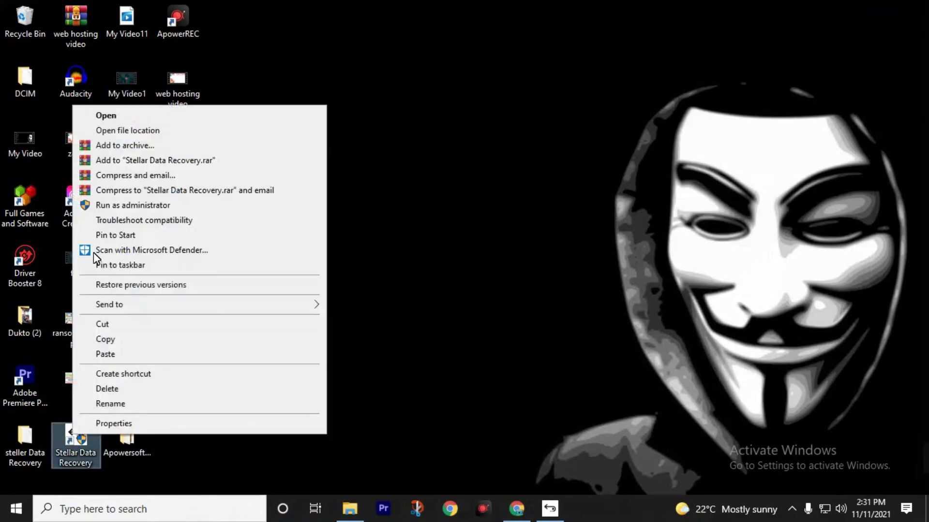
click(108, 131)
click(777, 169)
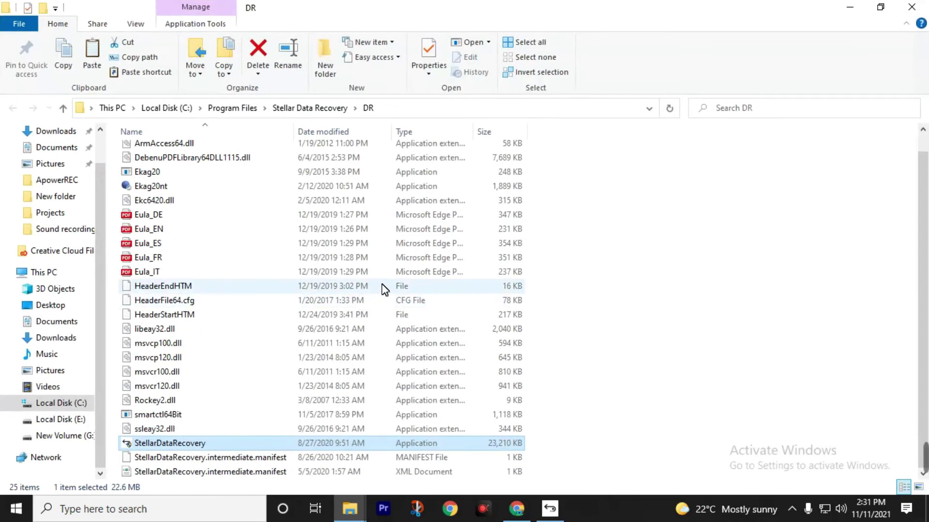
key(ctrl+v)
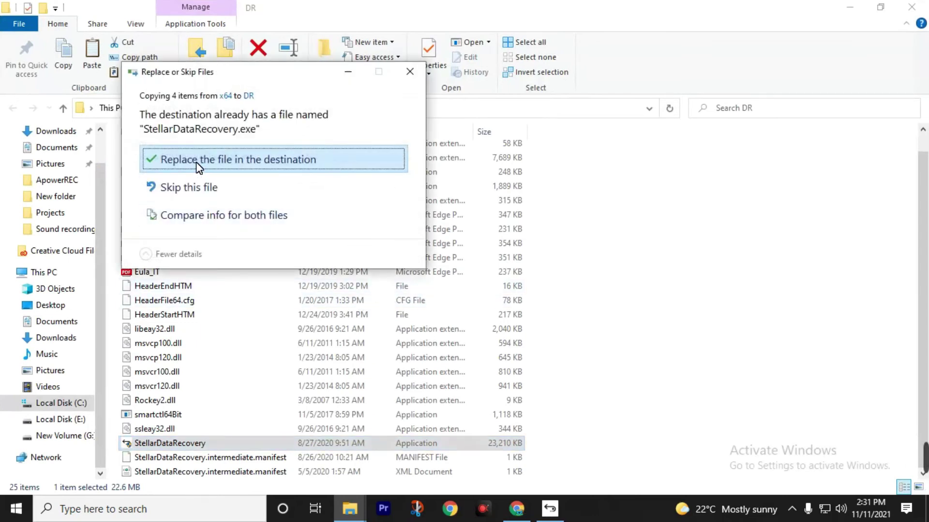
click(198, 161)
click(144, 168)
click(225, 188)
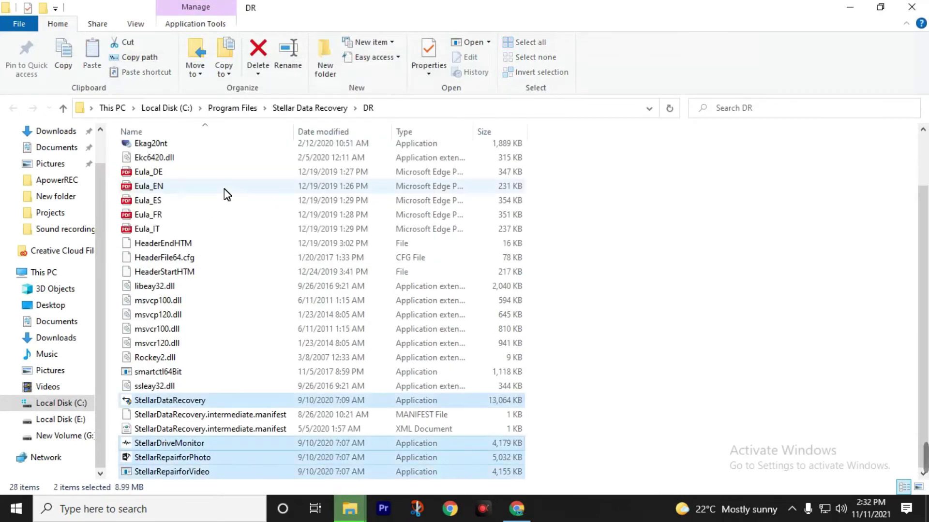
click(912, 7)
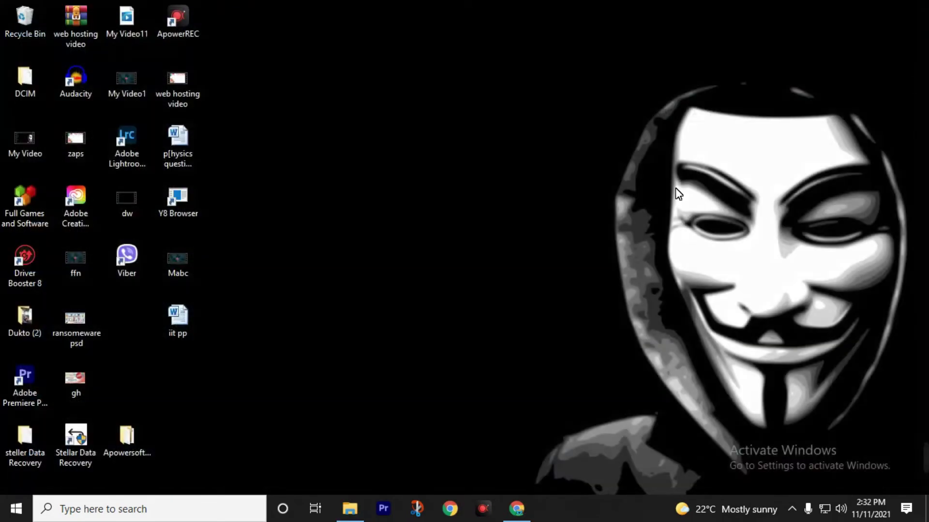
right_click(537, 73)
right_click(553, 76)
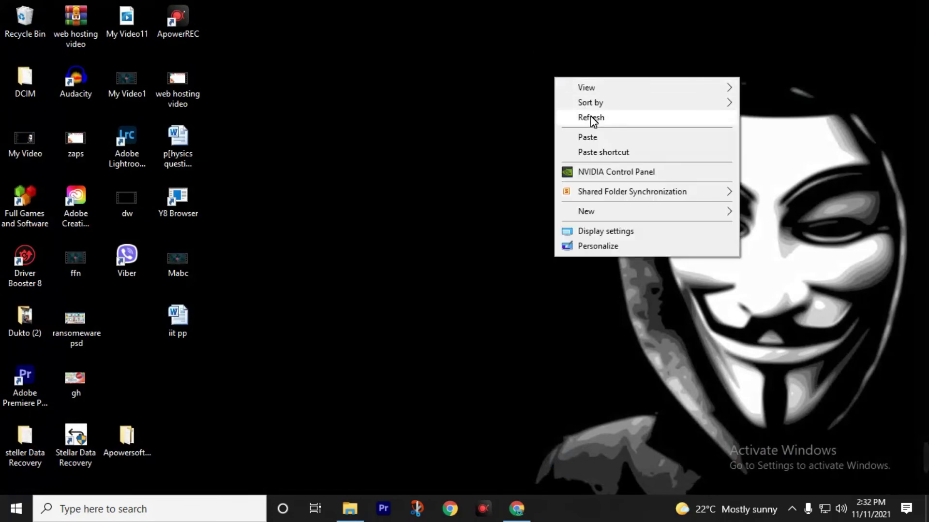
click(591, 117)
right_click(583, 89)
right_click(574, 60)
click(646, 101)
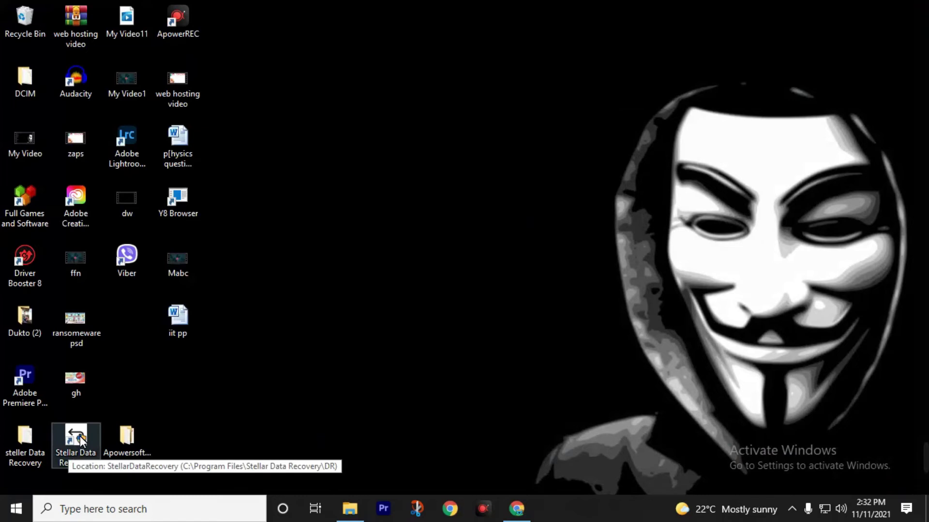
Launch Stellar Data Recovery from the desktop, choose only Photos as the data to recover, and continue to the recovery location selection
click(79, 440)
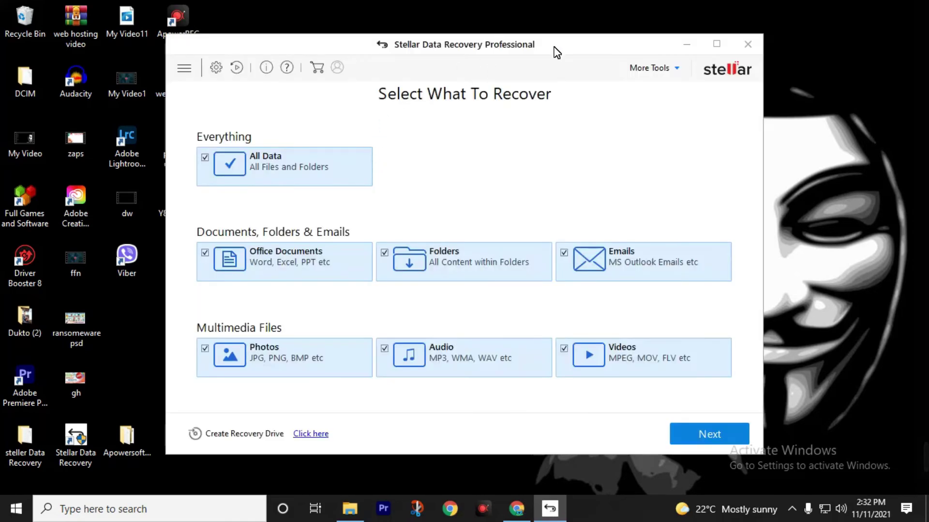
drag(556, 52, 603, 54)
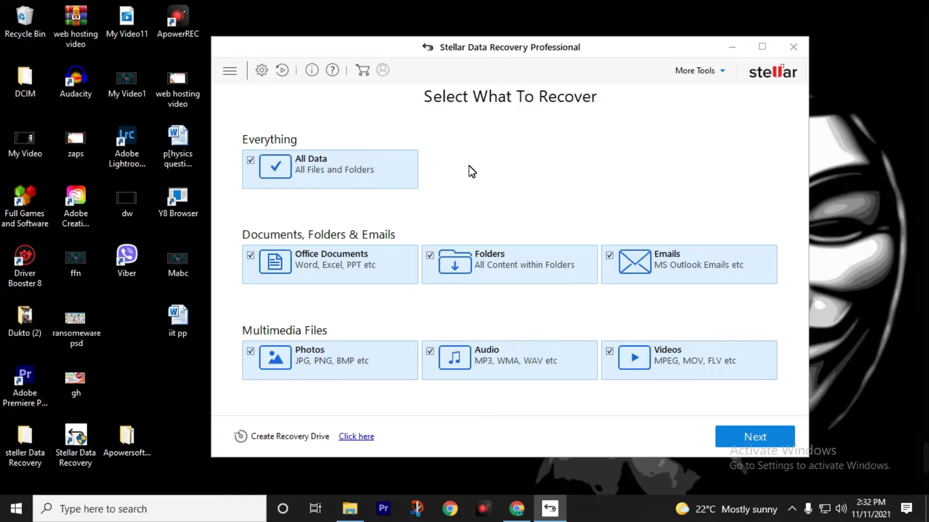
click(251, 161)
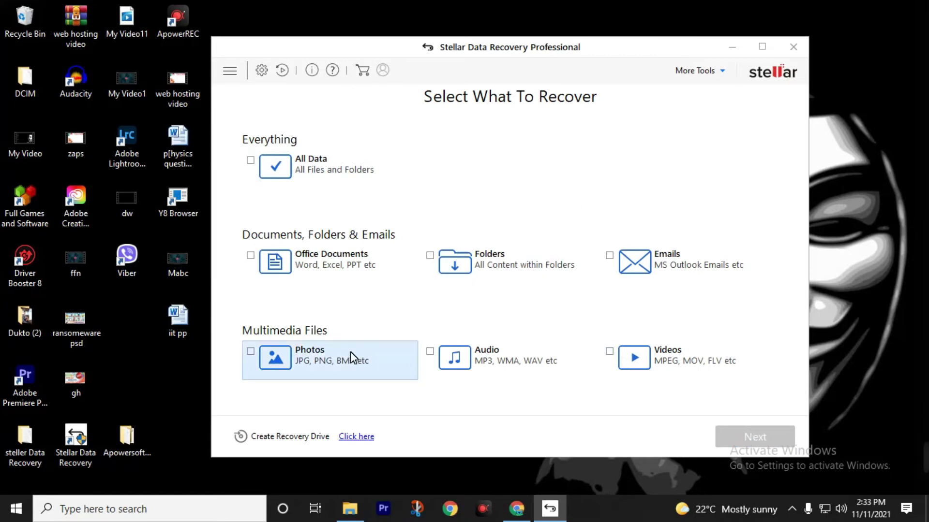
click(251, 352)
click(749, 442)
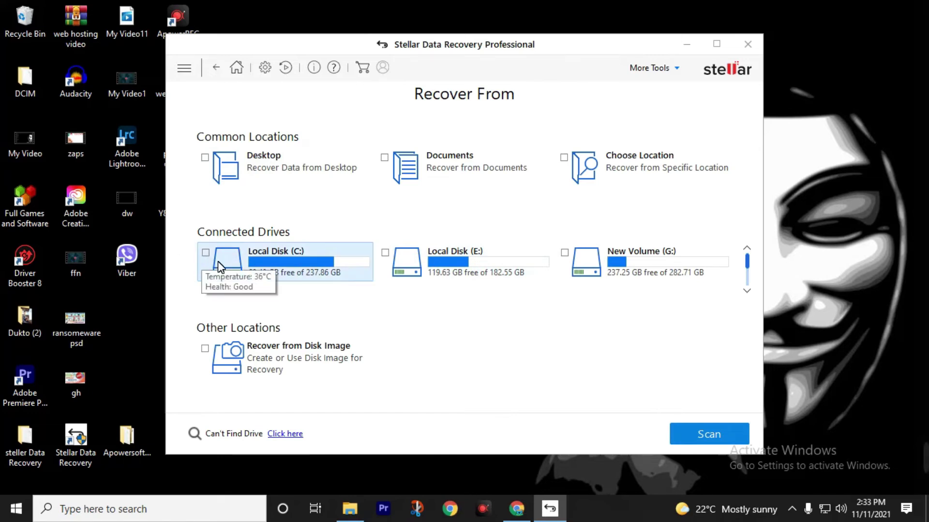
Run a Deep Scan on Local Disk (E:) and dismiss the scan completion message
click(387, 254)
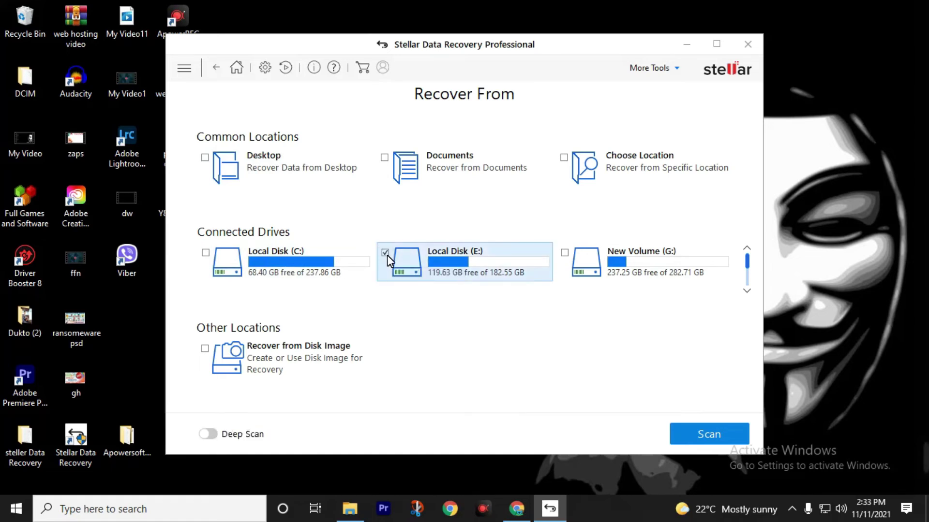
click(209, 435)
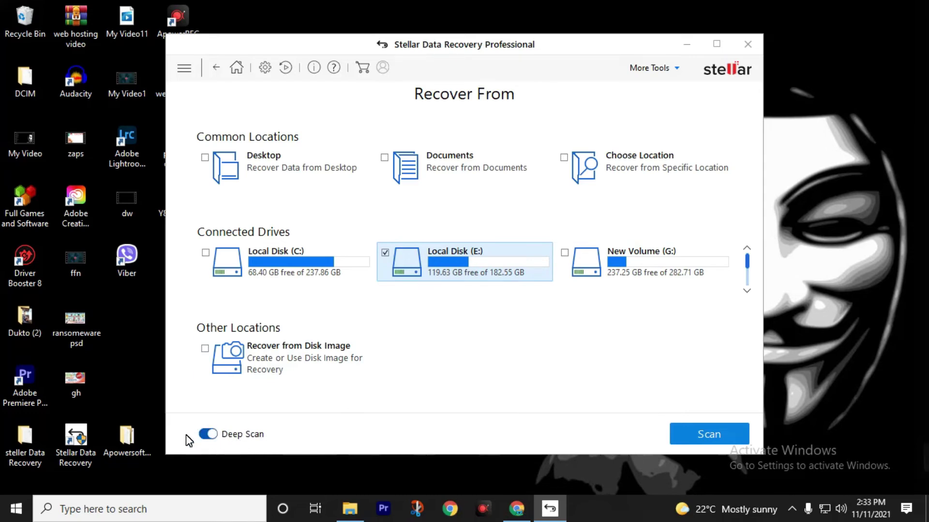
click(700, 437)
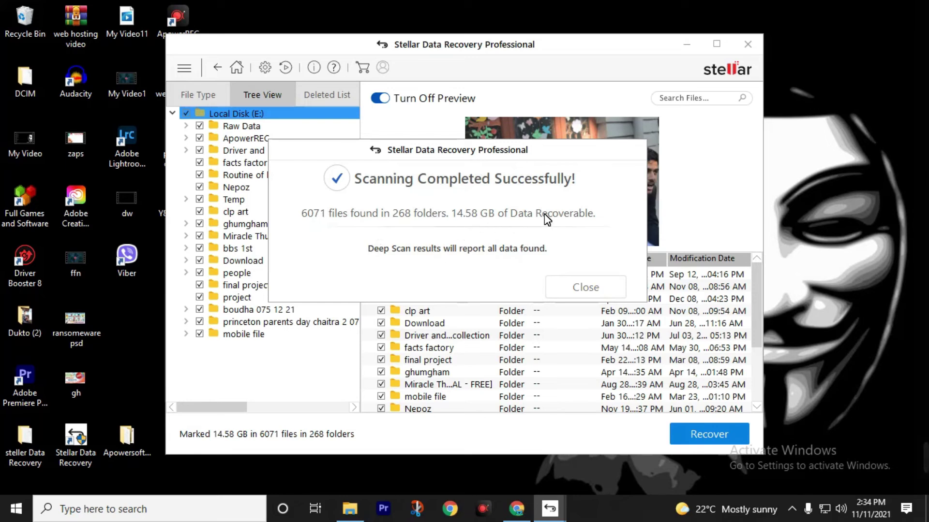
click(584, 288)
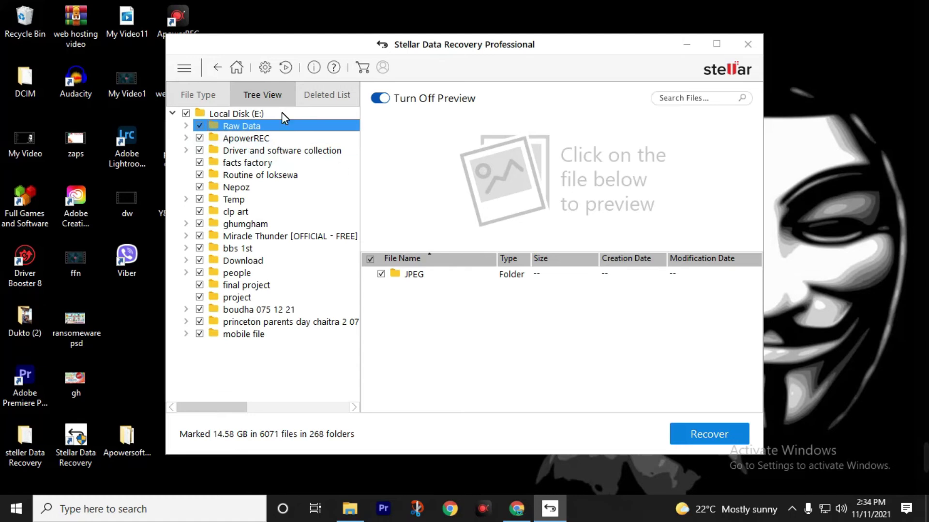
Clear the recovery marks on all of Local Disk (E:), mark only the Nepoz folder and look through its files
click(211, 187)
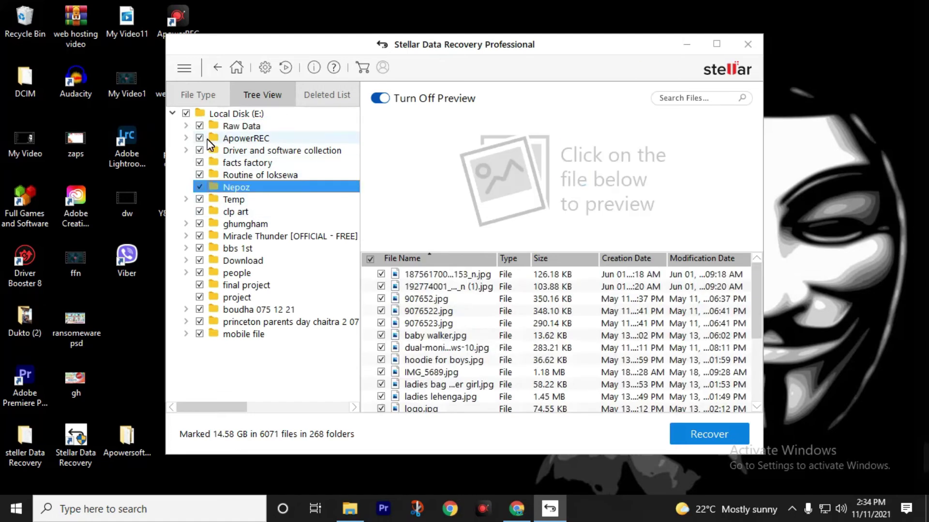
click(186, 113)
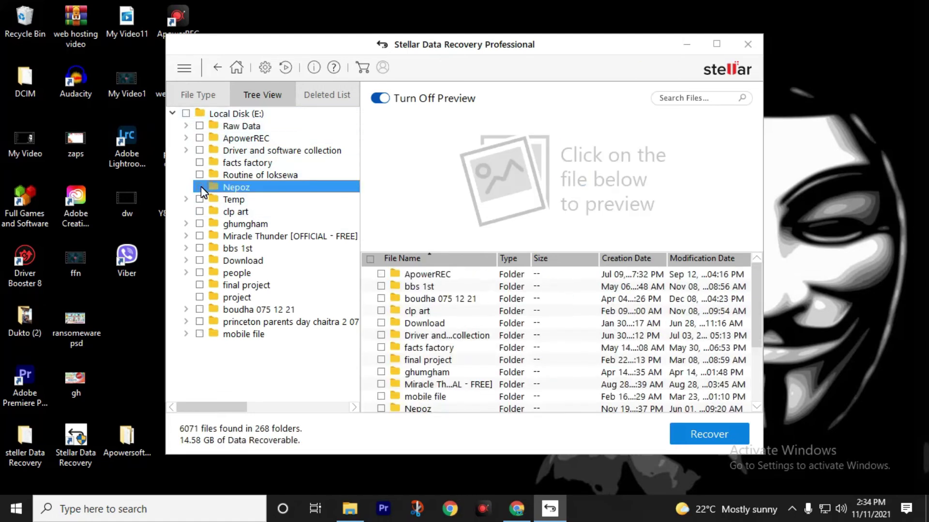
click(200, 187)
scroll(464, 368, down, 5)
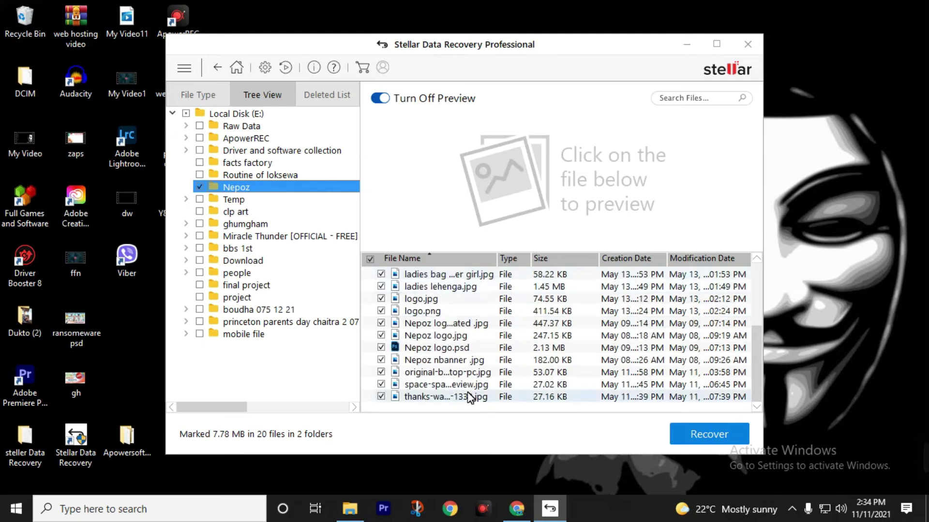
scroll(465, 358, up, 4)
Clear the marks on all Nepoz files and mark only the first two JPG images for recovery
click(370, 258)
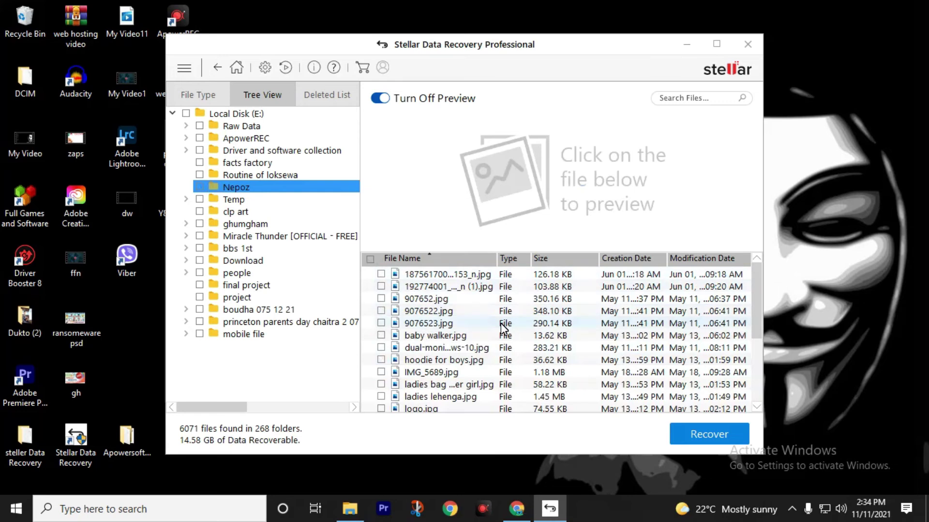
key(ctrl+a)
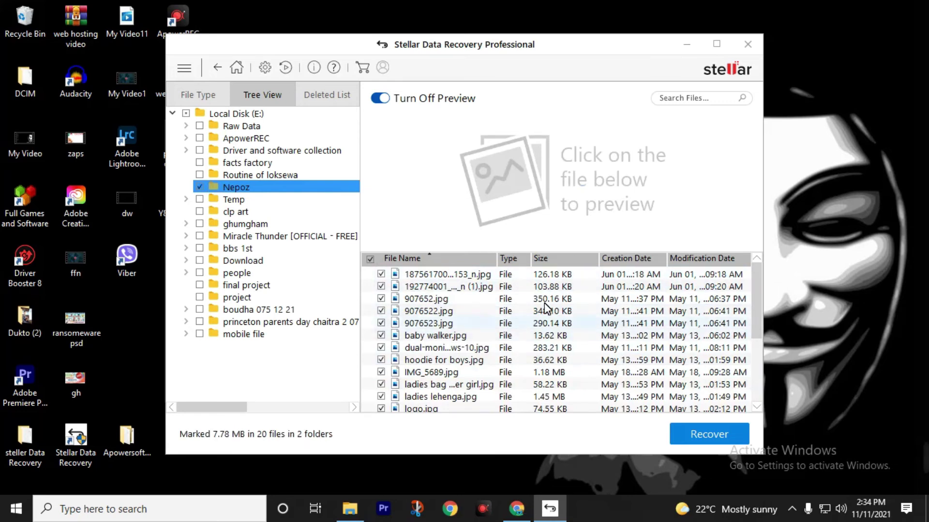
click(370, 260)
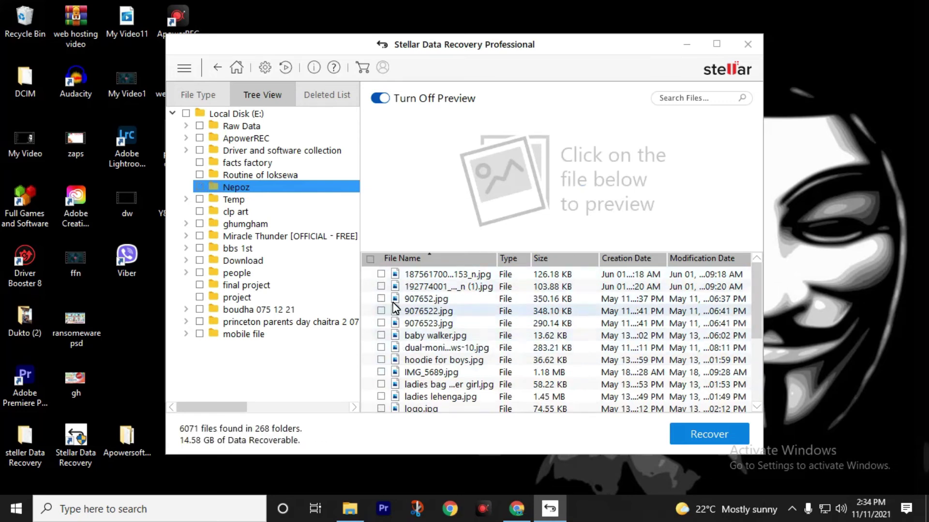
click(381, 274)
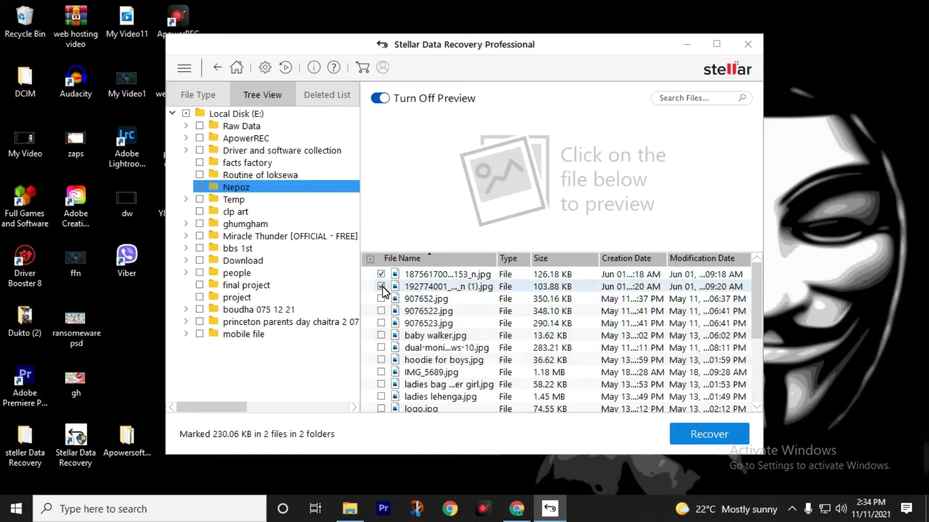
Recover the two marked images with New Volume (G:) as the destination and start saving
click(698, 434)
click(581, 216)
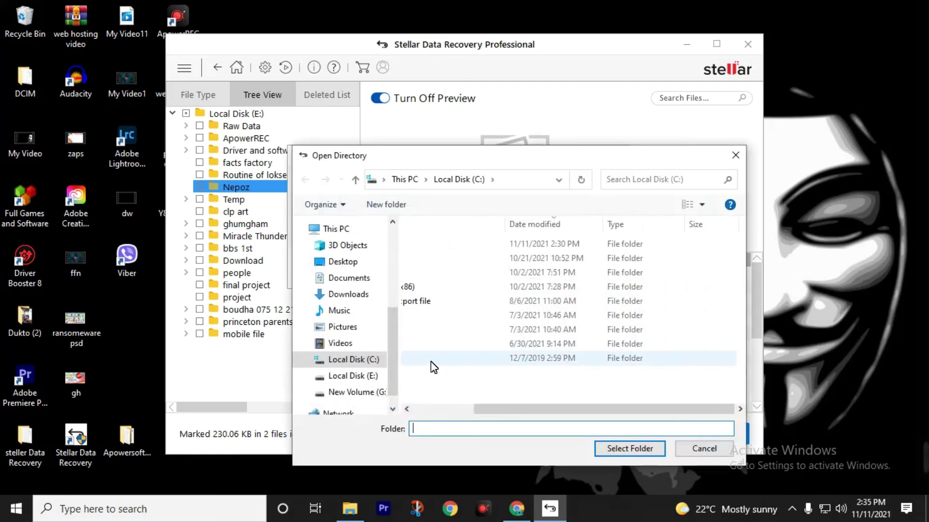
scroll(357, 375, down, 1)
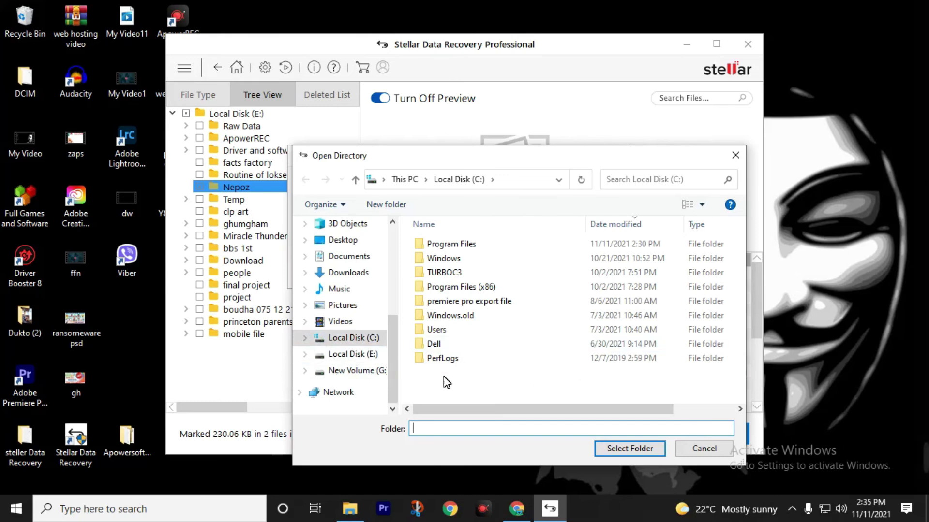
click(370, 360)
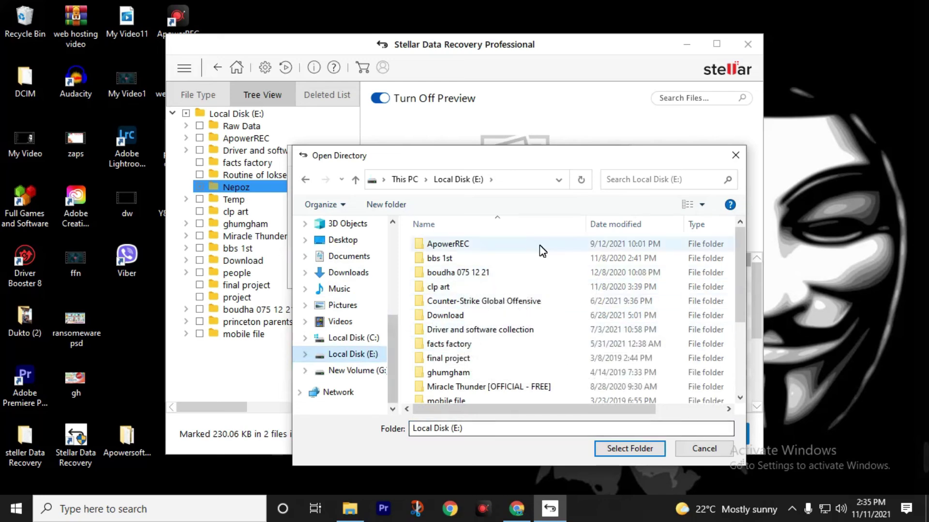
click(334, 376)
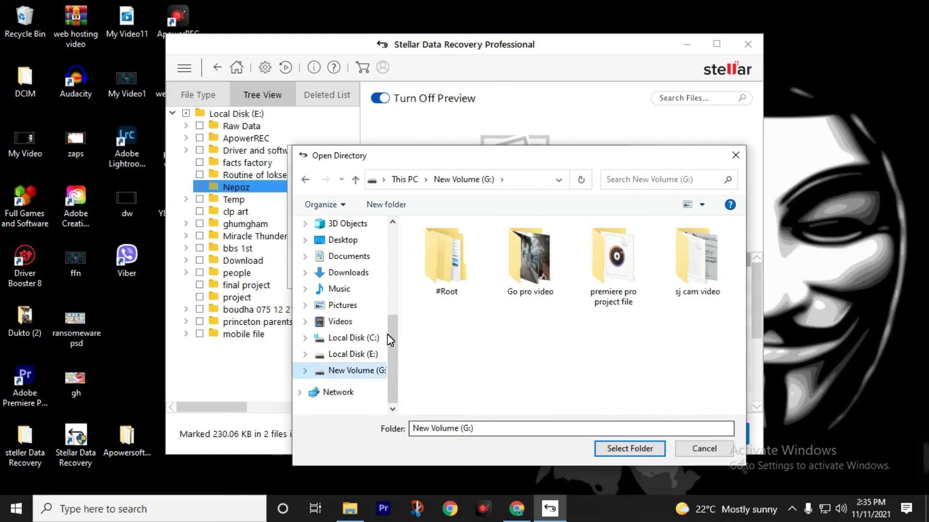
click(647, 450)
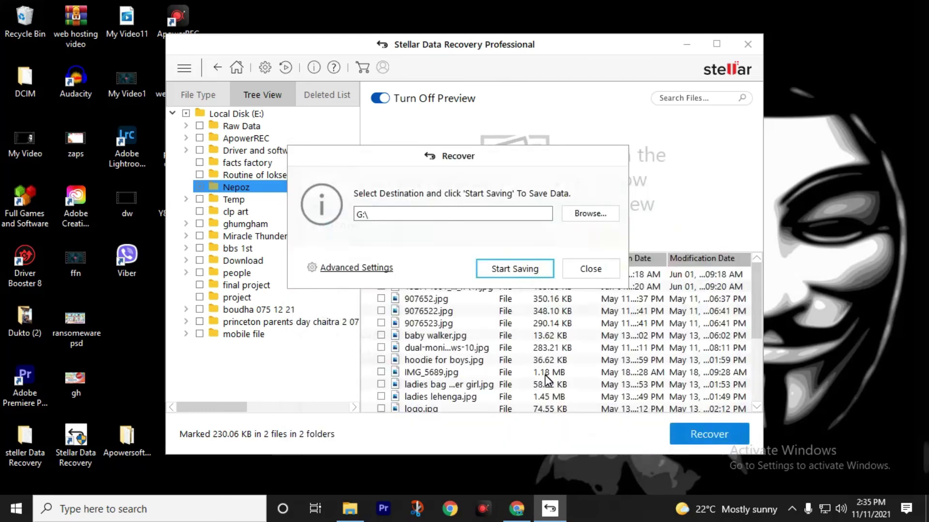
click(507, 273)
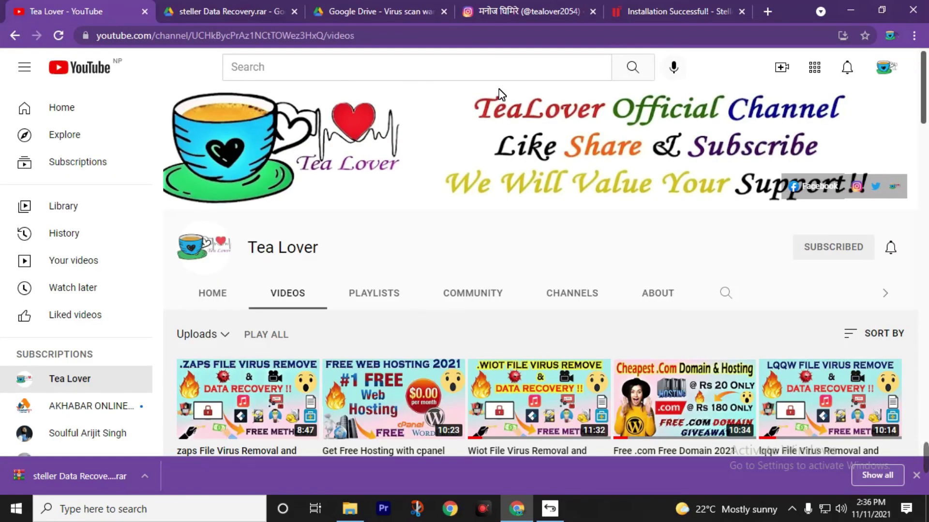
View the channel's Instagram profile and return to the beginning of the .qdla Ransomware data recovery Process article in Chrome
click(512, 6)
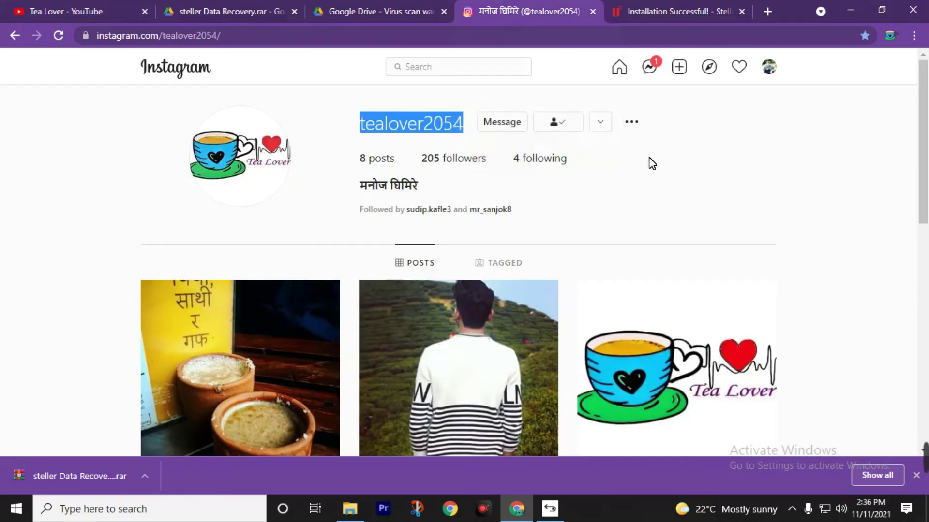
click(381, 6)
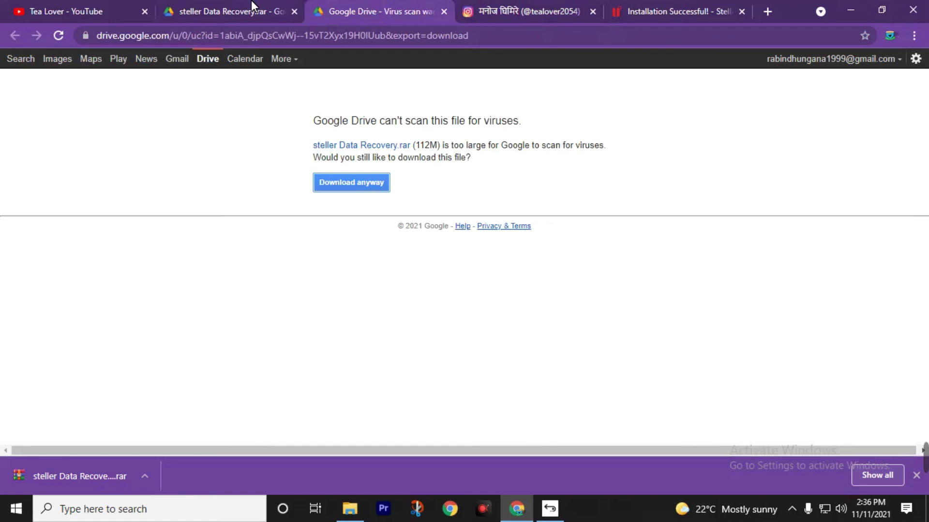
click(240, 8)
click(379, 4)
click(170, 10)
key(alt+Left)
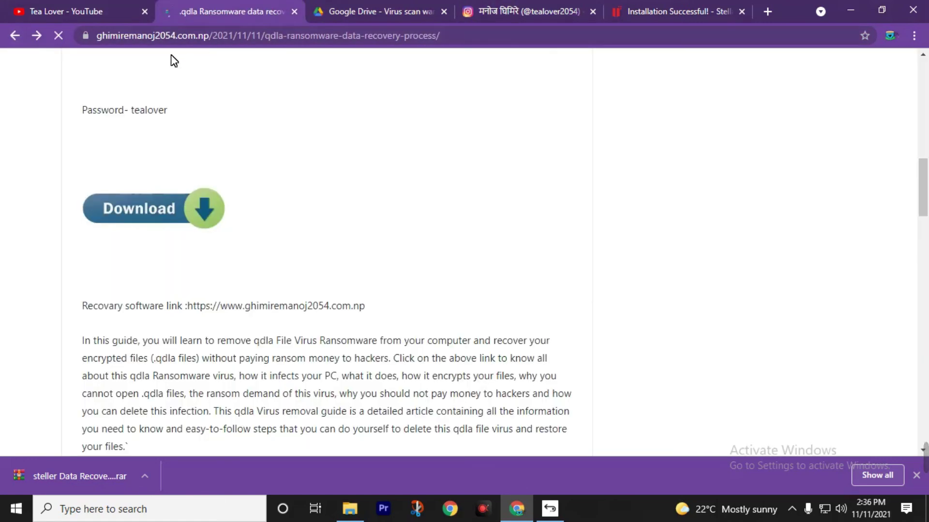
scroll(282, 118, up, 10)
scroll(284, 223, up, 3)
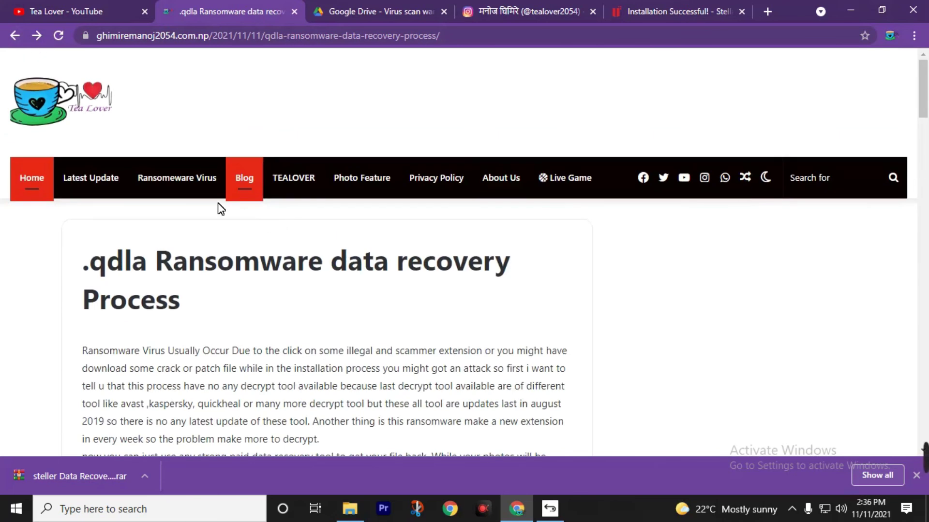
Return to the Tea Lover YouTube channel and look through its uploaded videos
click(139, 3)
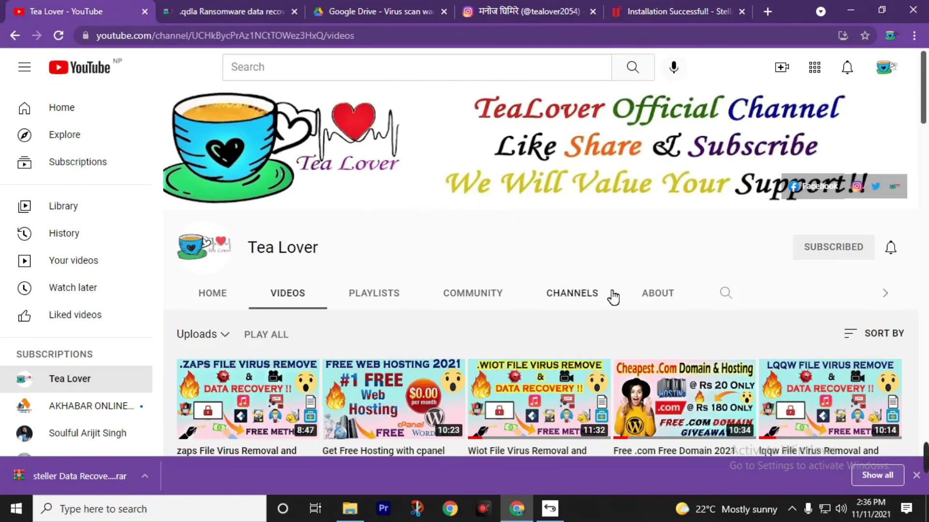
scroll(375, 341, down, 1)
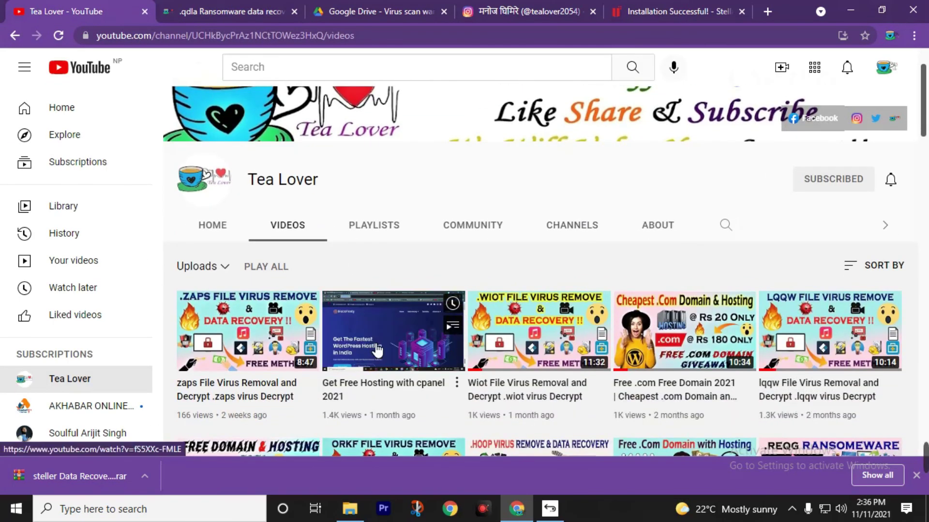